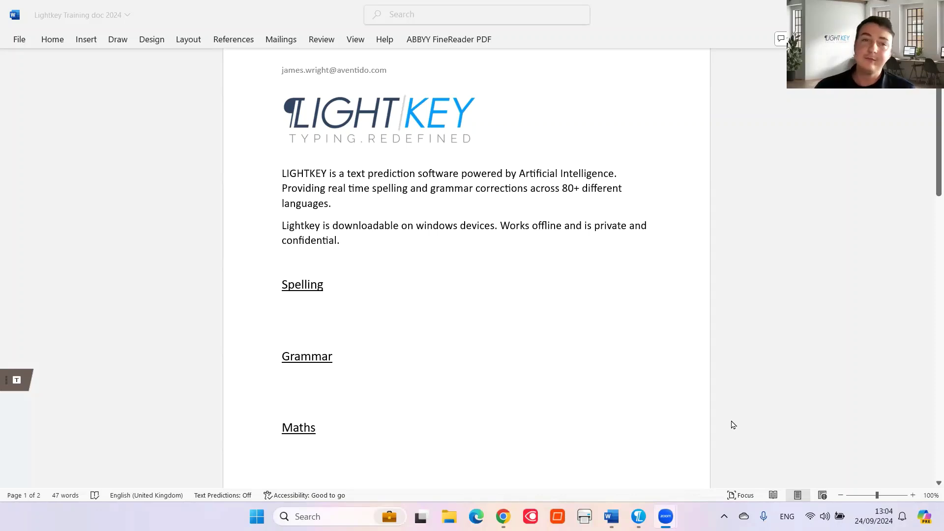
Bring the Lightkey Training doc 2024 window into focus for typing
{"action": "left_click", "coordinate": [347, 320]}
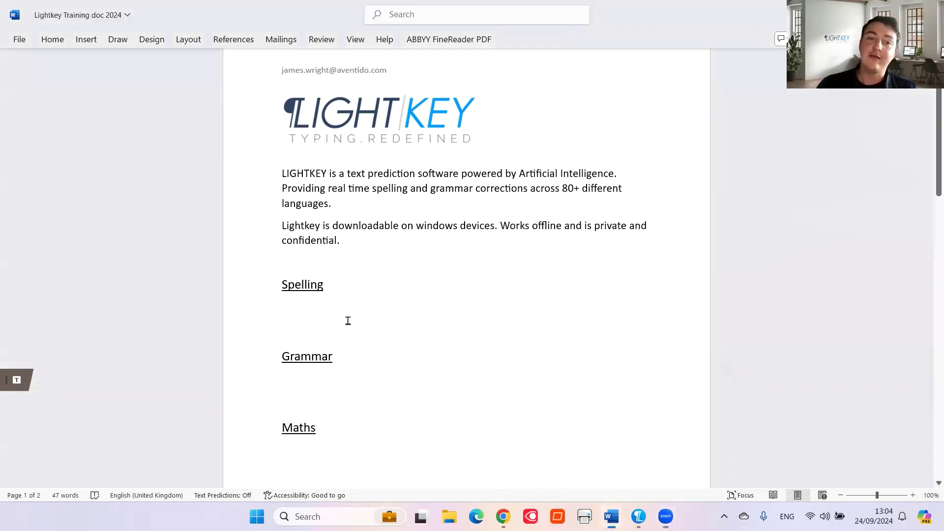
Under Spelling, write 'The bureaucracy in Mississippi', accepting Lightkey's correction of the misspelled words
{"action": "left_click", "coordinate": [315, 309]}
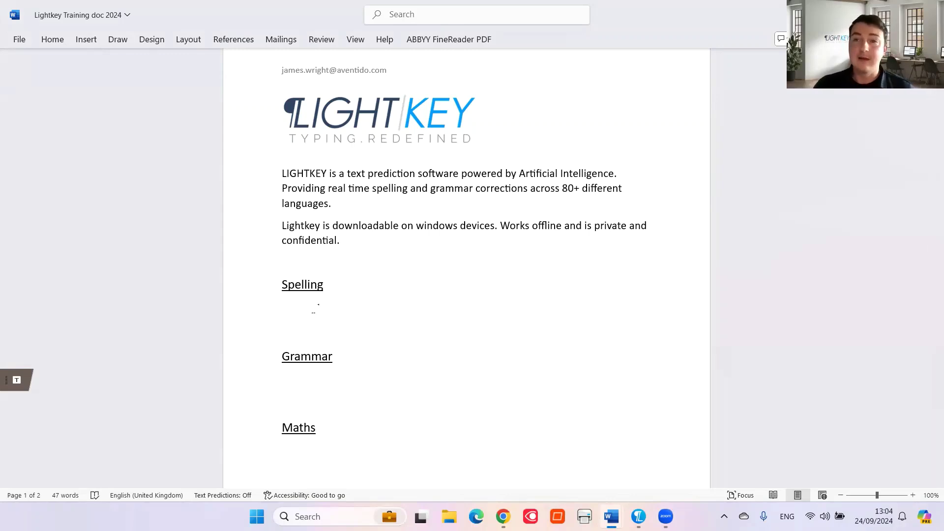
{"action": "type", "text": "The bo"}
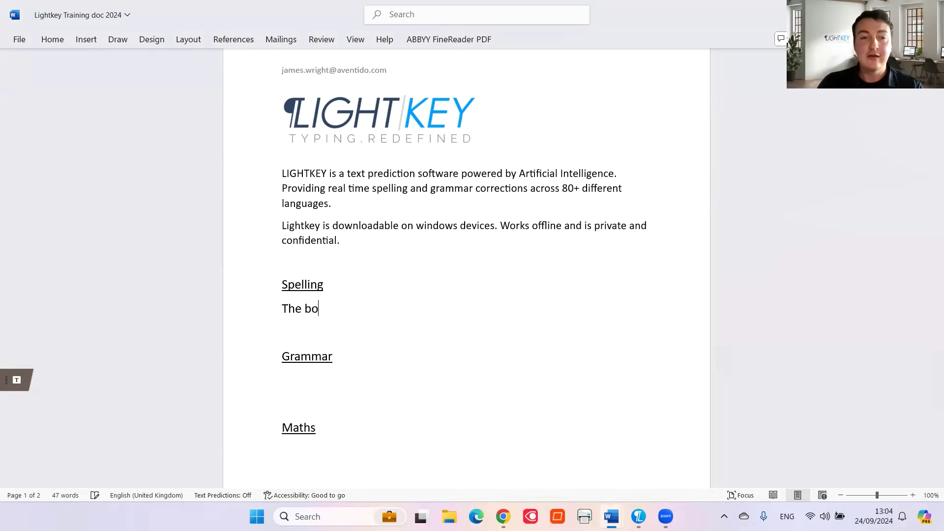
{"action": "type", "text": "oarkcracy"}
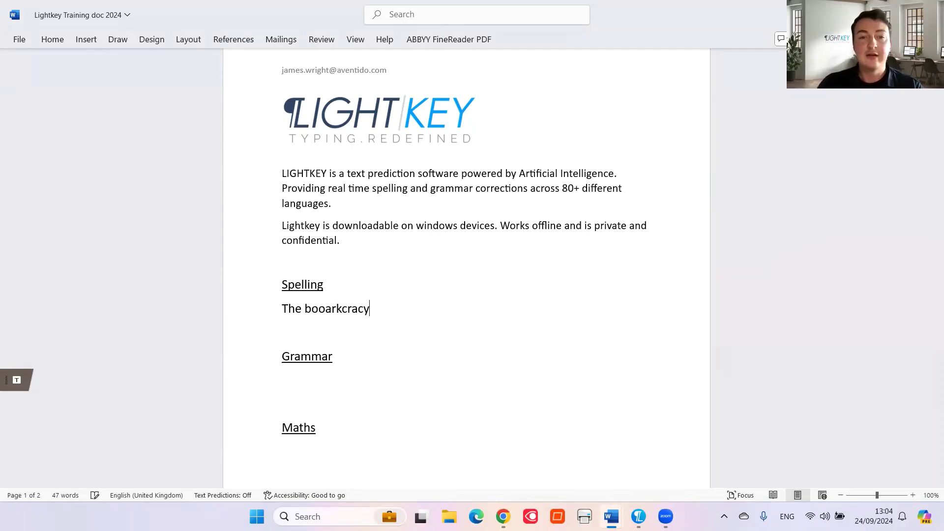
{"action": "type", "text": " in msisississipi"}
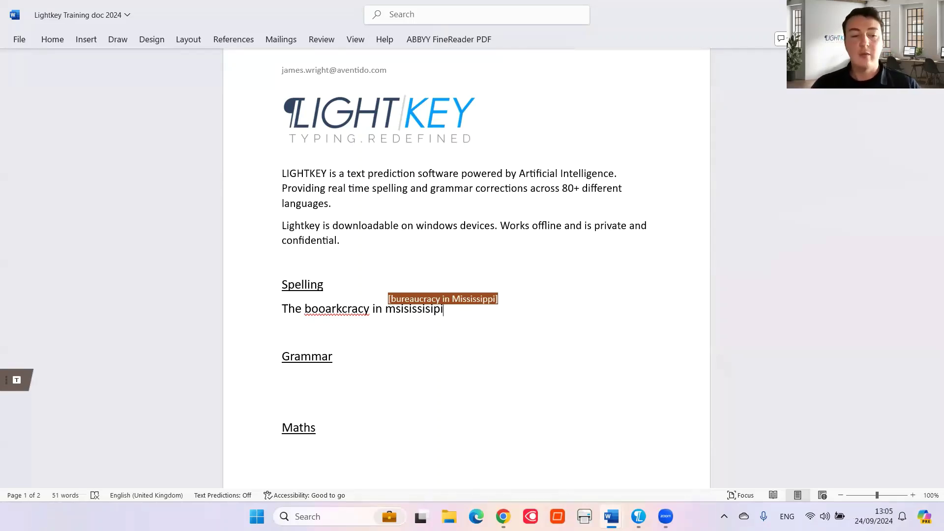
{"action": "key", "text": "Tab"}
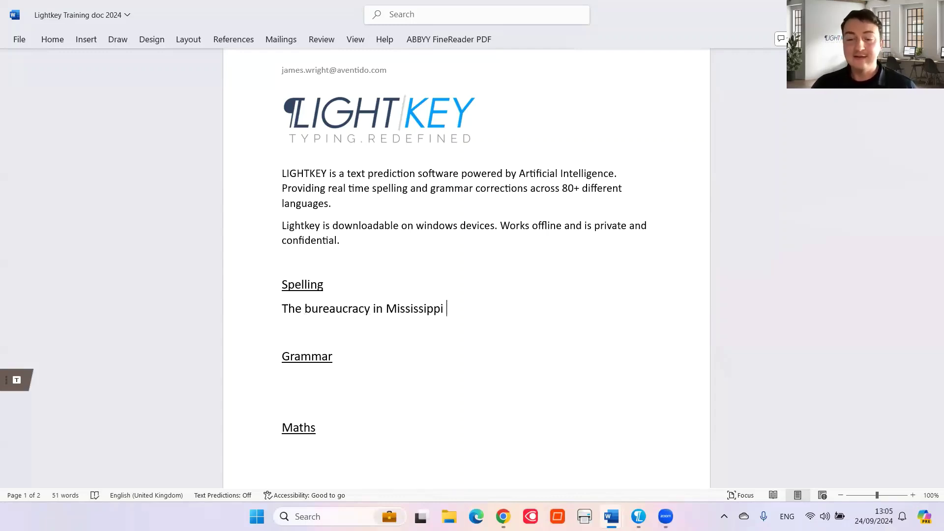
{"action": "key", "text": "Return"}
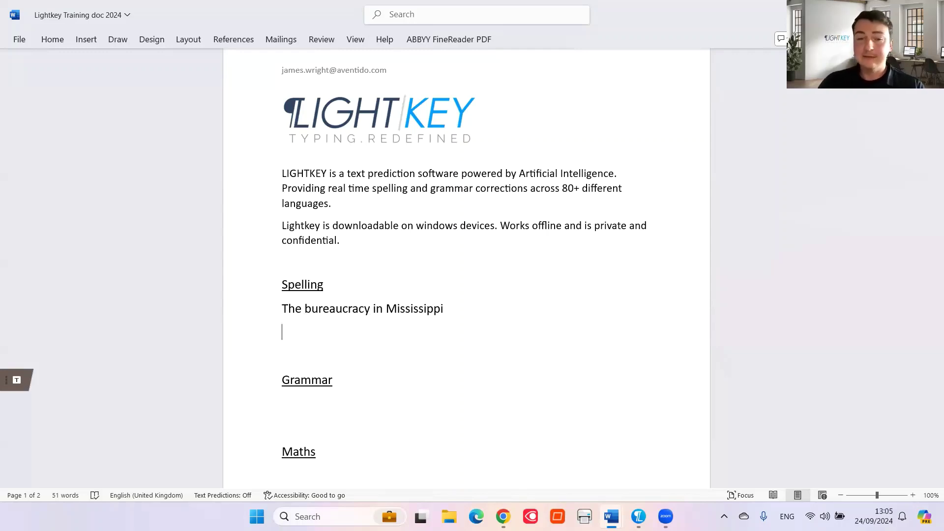
Add 'We can spell phonetic', corrected from 'foonetic', then move to the empty Grammar line
{"action": "type", "text": "We can spell"}
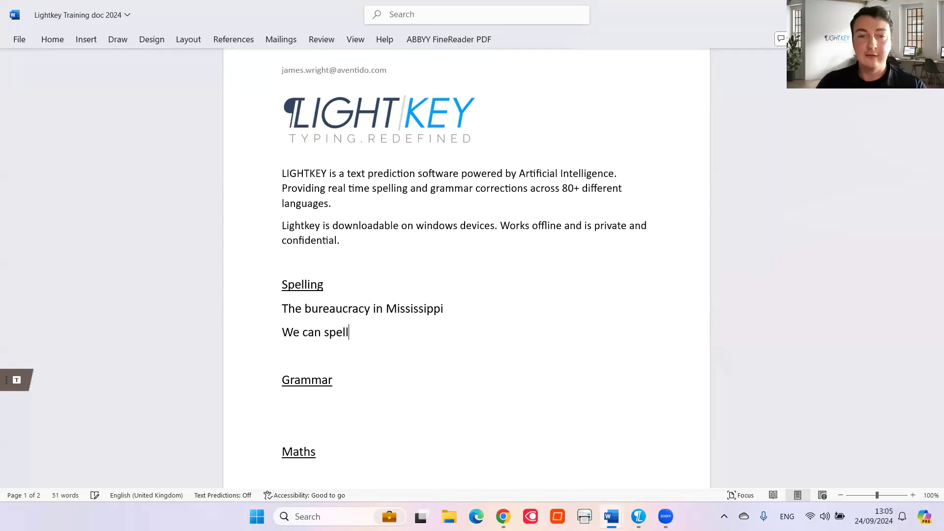
{"action": "type", "text": " foonetic"}
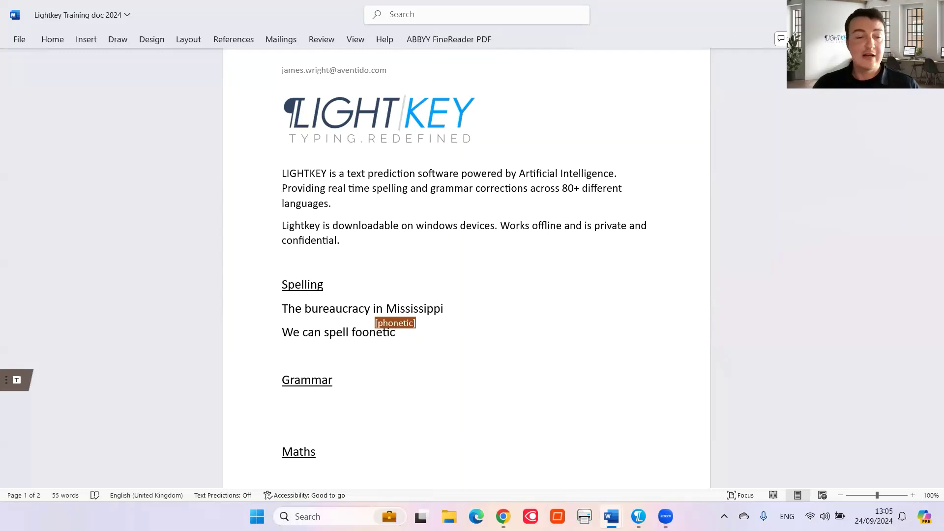
{"action": "key", "text": "Tab"}
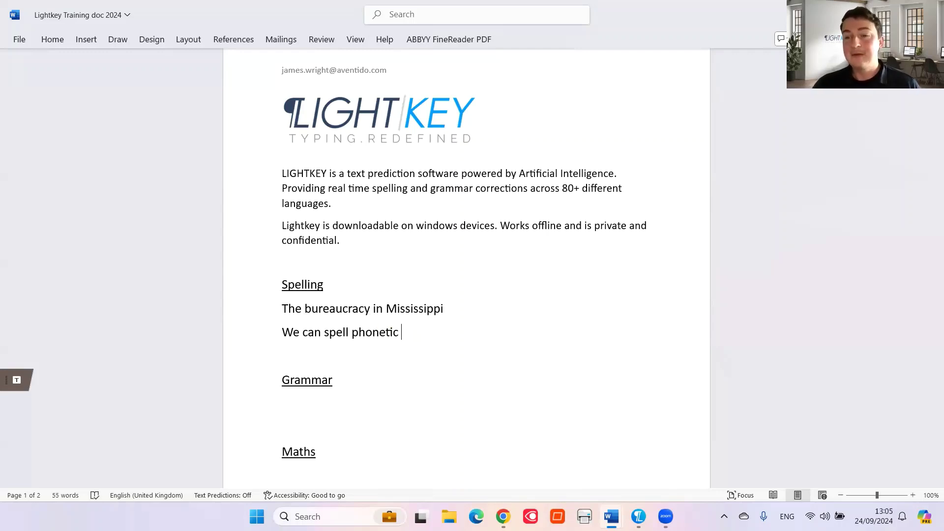
{"action": "key", "text": "Delete"}
{"action": "key", "text": "Down"}
{"action": "key", "text": "Down"}
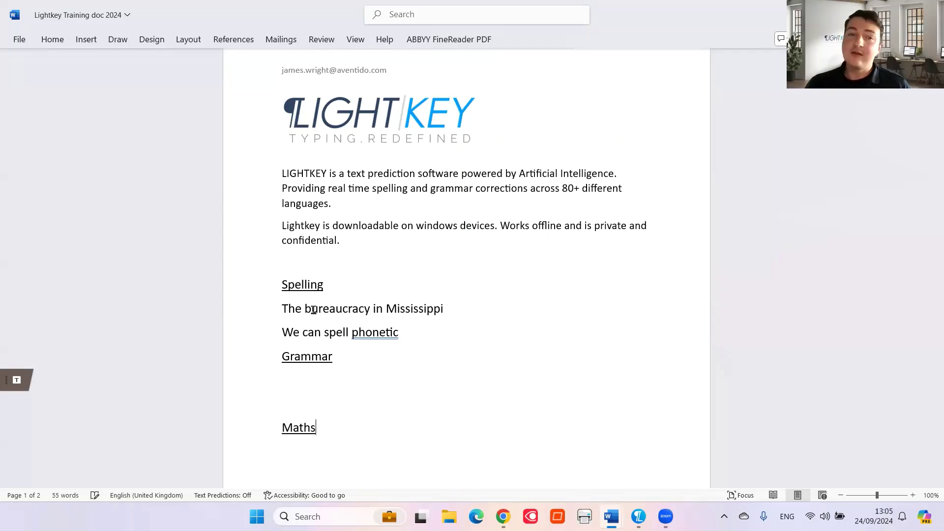
{"action": "key", "text": "Down"}
{"action": "key", "text": "Down"}
{"action": "key", "text": "Down"}
{"action": "key", "text": "Down"}
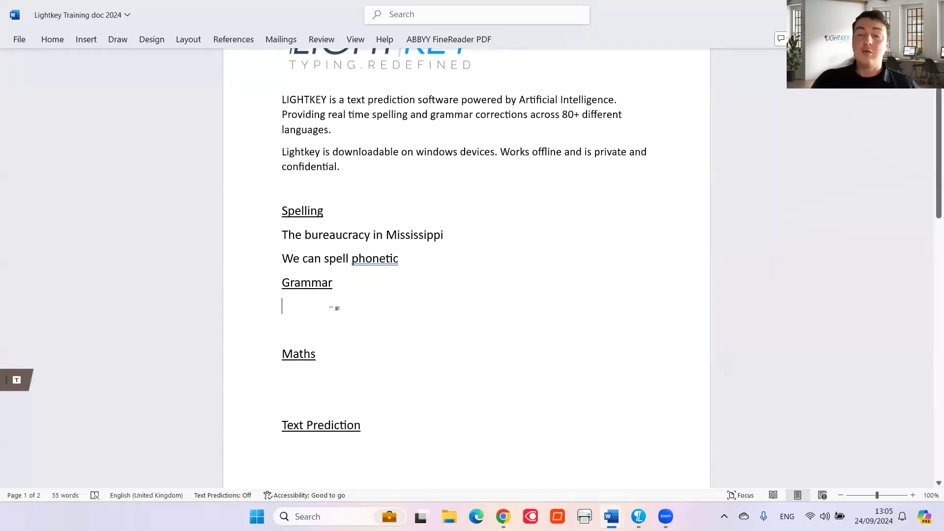
Write 'Lightkey don't collect it's user content' under Grammar, with 'kontent' corrected to 'content'
{"action": "type", "text": "Ligh"}
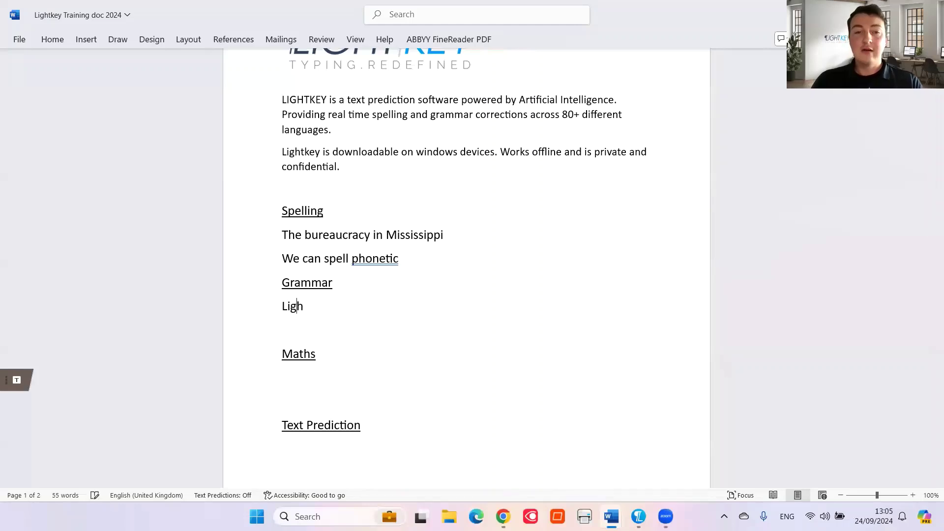
{"action": "type", "text": "tkey d"}
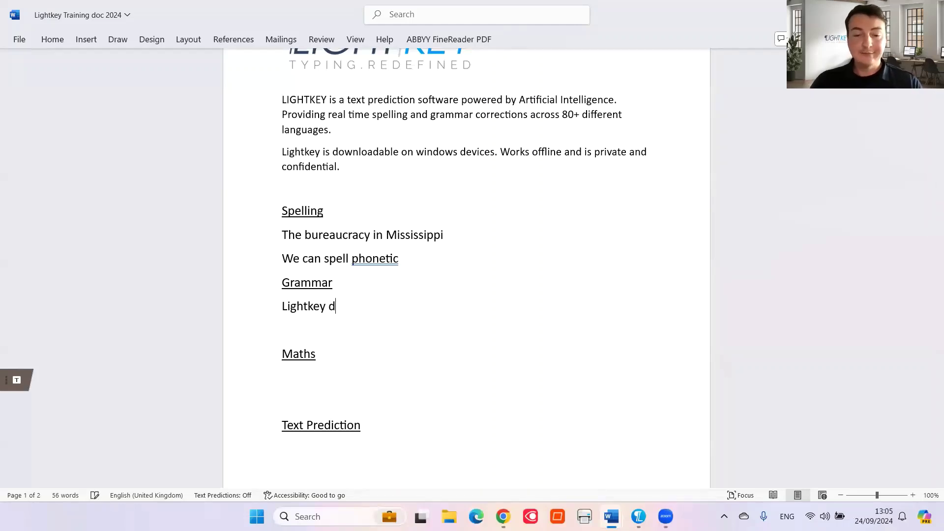
{"action": "type", "text": "on't kollect"}
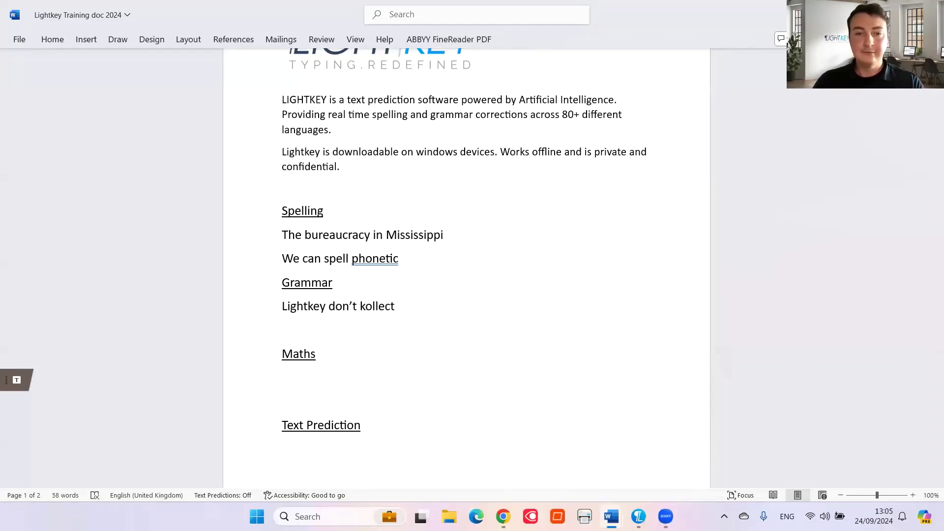
{"action": "type", "text": " it's user "}
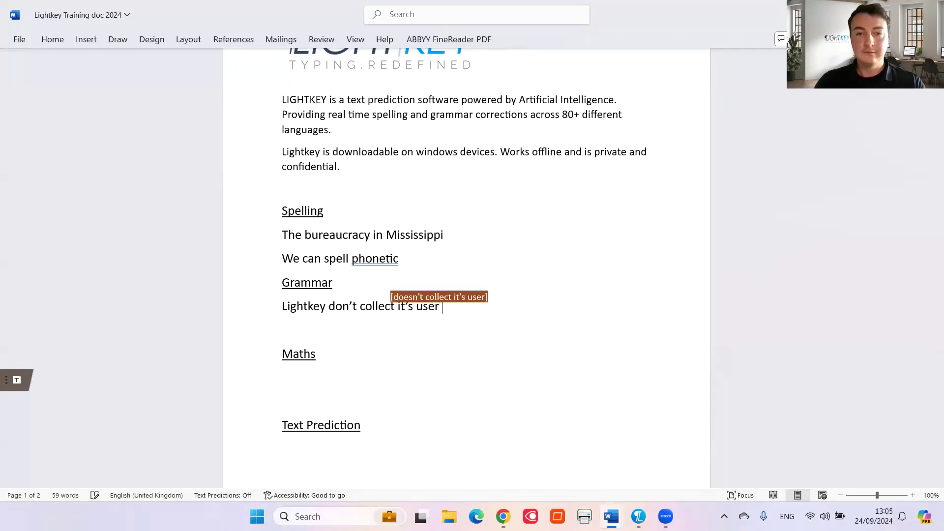
{"action": "type", "text": "kontent"}
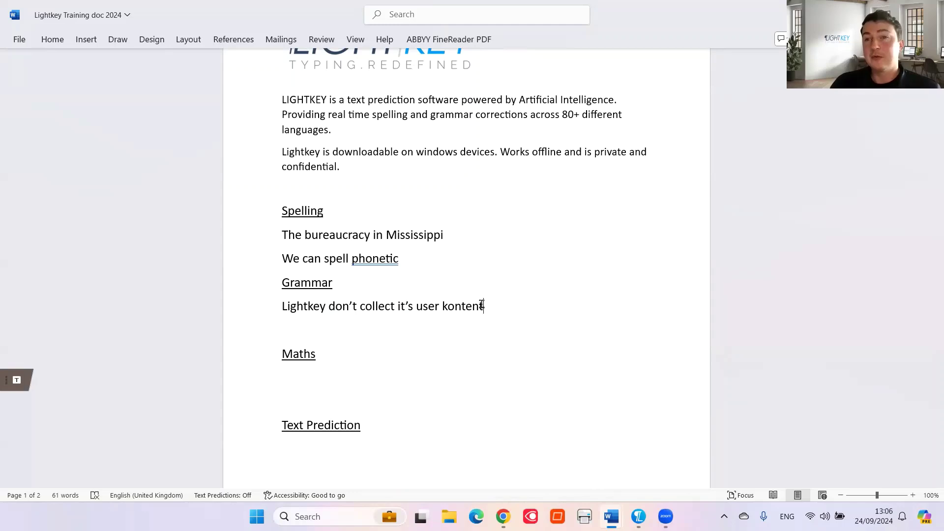
{"action": "key", "text": "Return"}
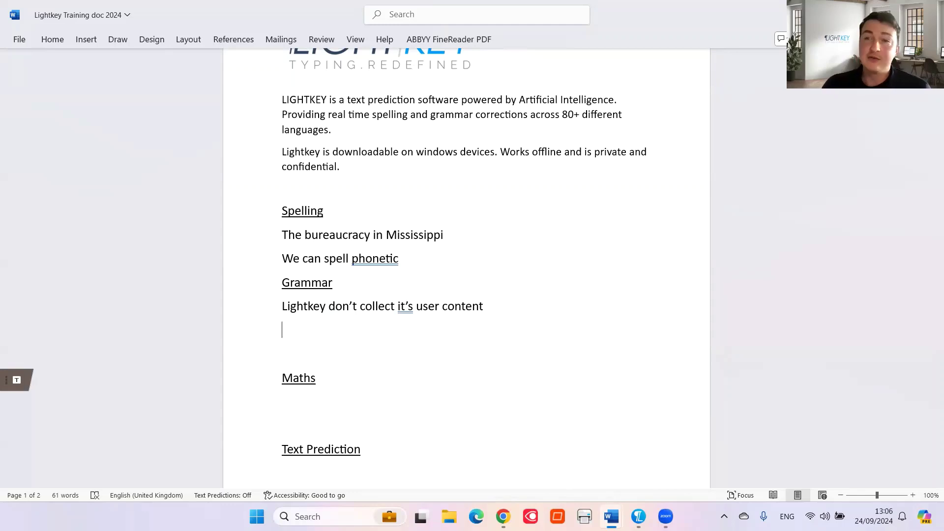
Write 'What colour is the wall', accepting Lightkey's British spelling 'colour', and start a new line
{"action": "type", "text": "wh"}
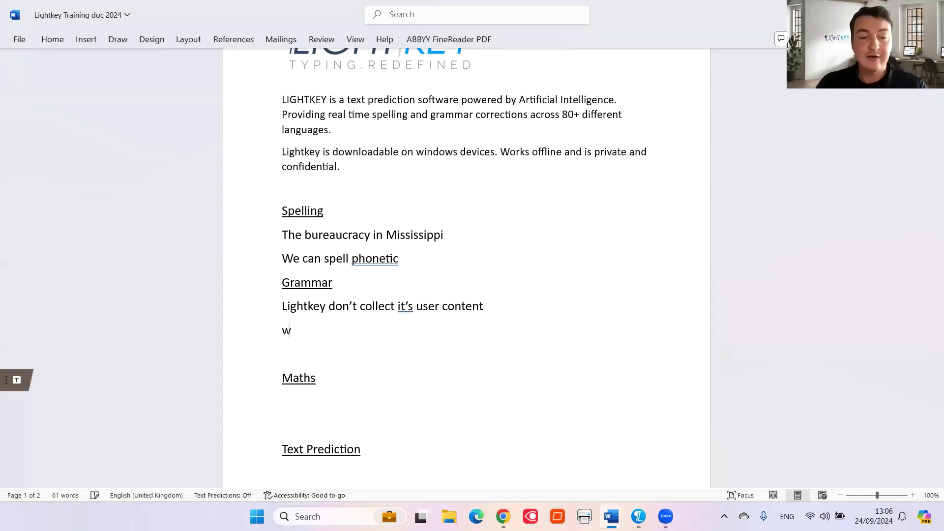
{"action": "key", "text": "BackSpace"}
{"action": "key", "text": "BackSpace"}
{"action": "type", "text": "What co"}
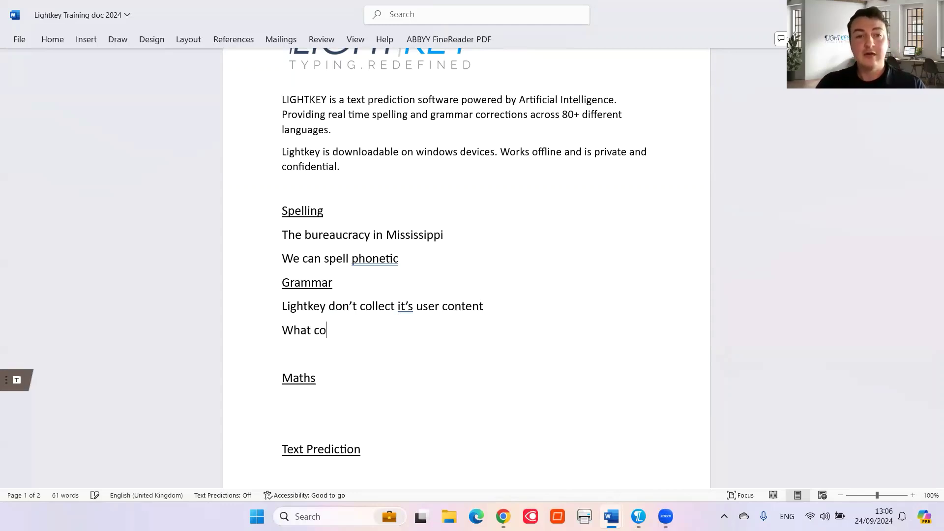
{"action": "type", "text": "lor is the wall"}
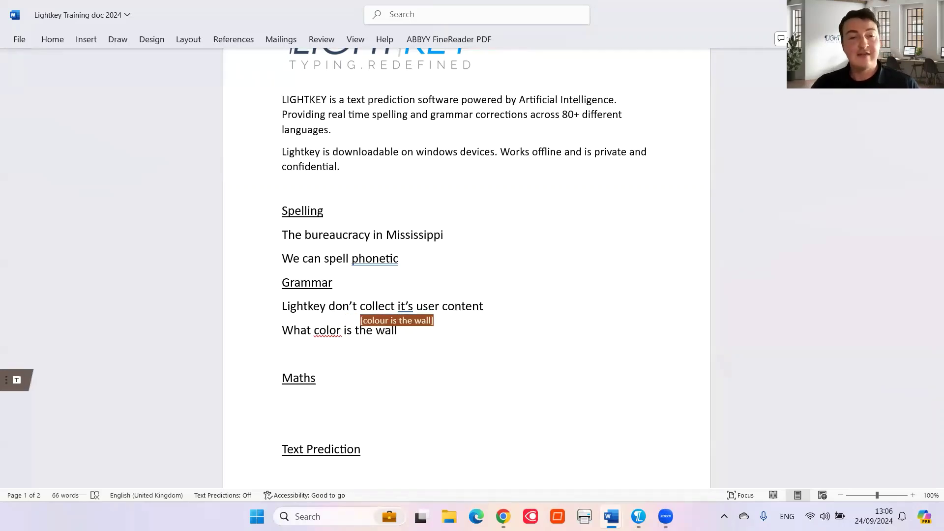
{"action": "key", "text": "Tab"}
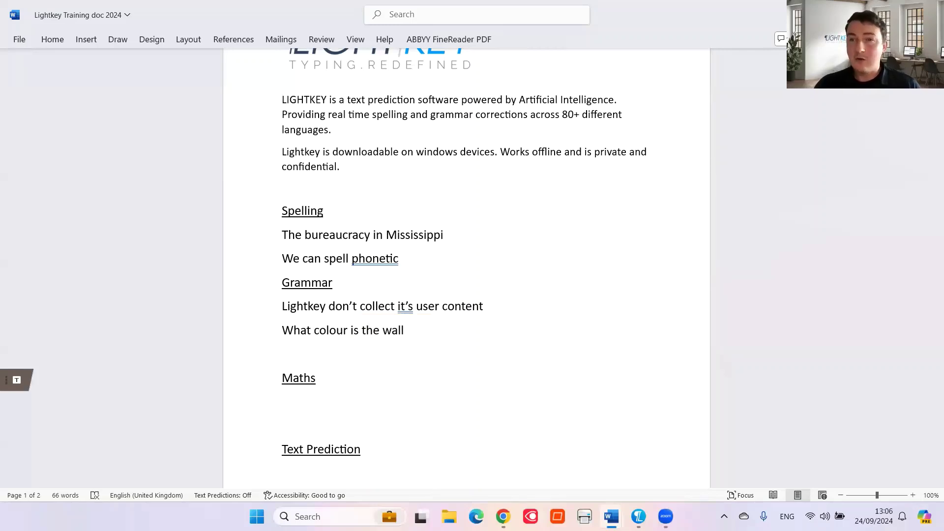
{"action": "key", "text": "Return"}
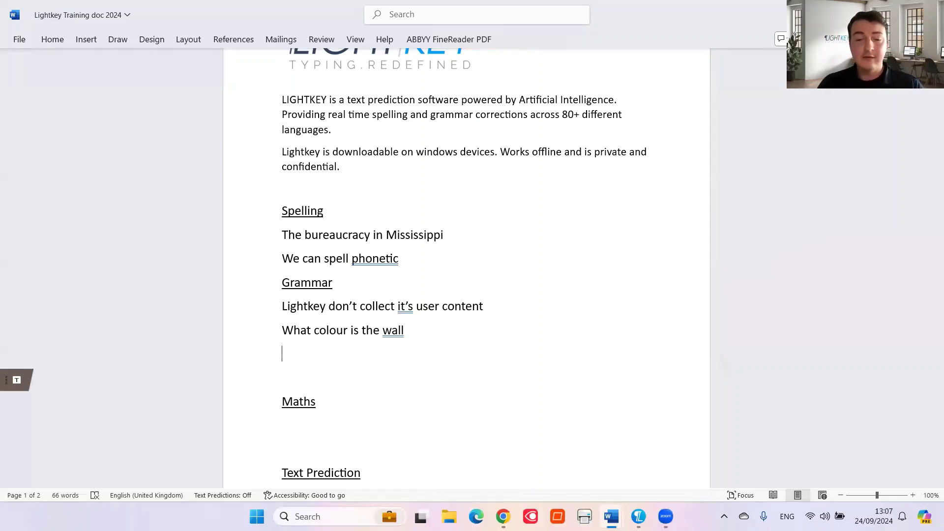
Add 'Their car' and 'I hope the weather holds up for you', with 'whether' corrected to 'weather'
{"action": "type", "text": "There car"}
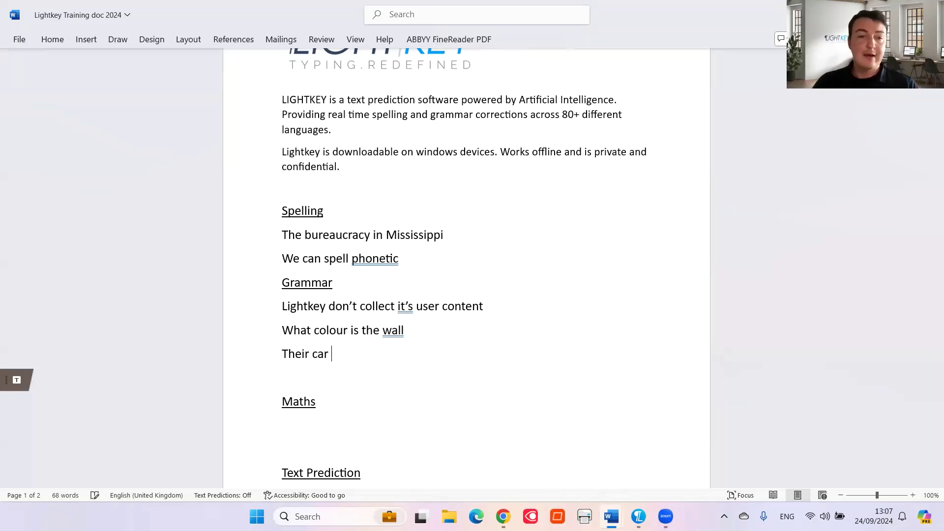
{"action": "key", "text": "Return"}
{"action": "type", "text": "I hop"}
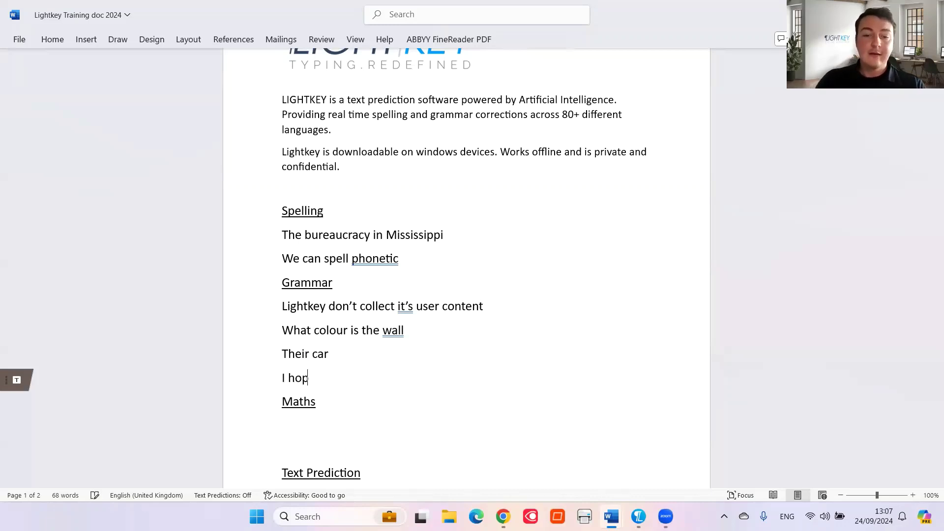
{"action": "type", "text": "e the whether "}
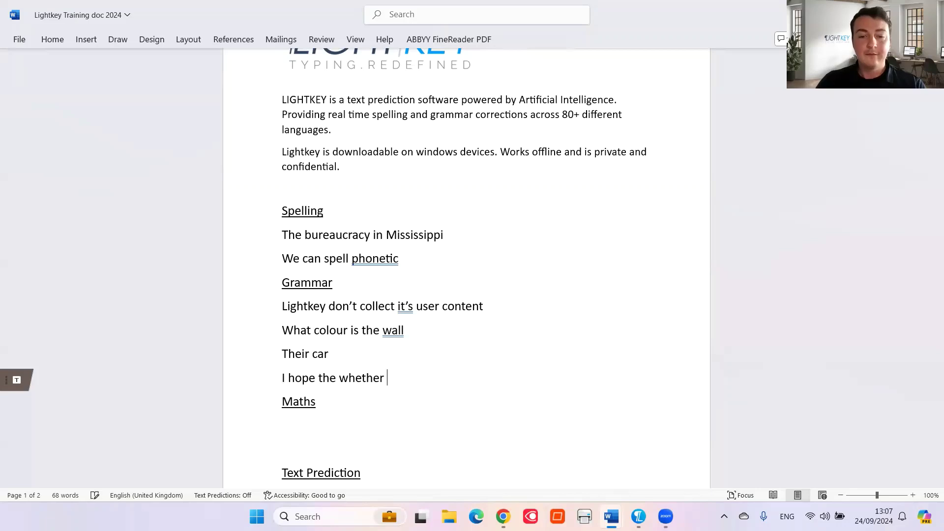
{"action": "type", "text": "holds up for you"}
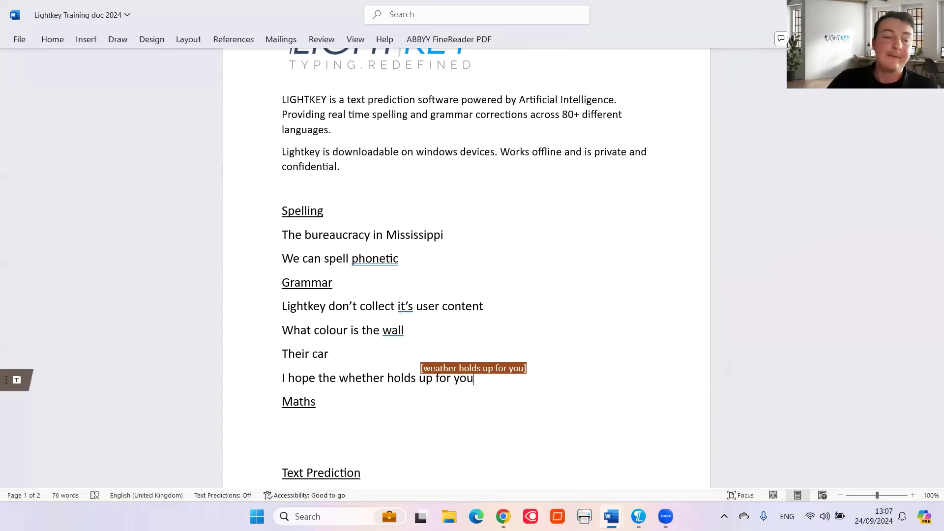
{"action": "key", "text": "Tab"}
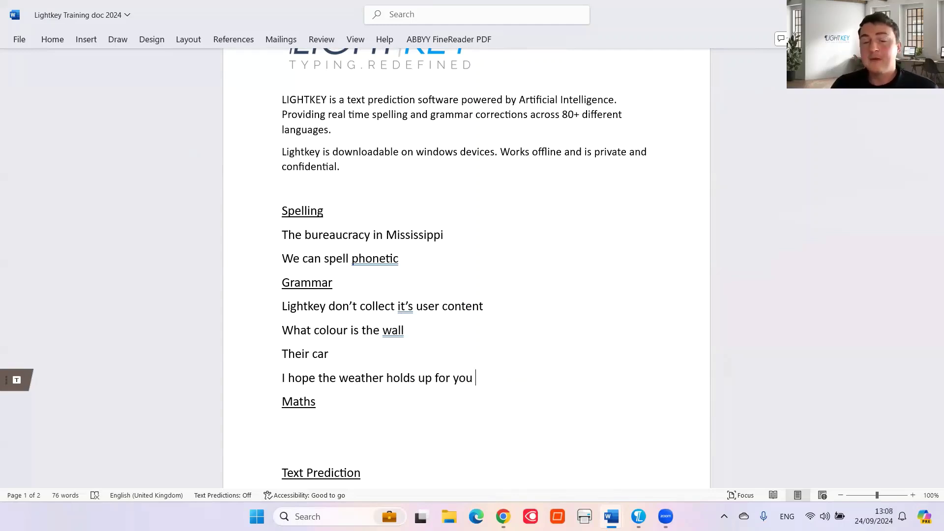
{"action": "key", "text": "Down"}
{"action": "key", "text": "Down"}
{"action": "key", "text": "Down"}
{"action": "key", "text": "Down"}
{"action": "key", "text": "Down"}
{"action": "key", "text": "Down"}
{"action": "key", "text": "Down"}
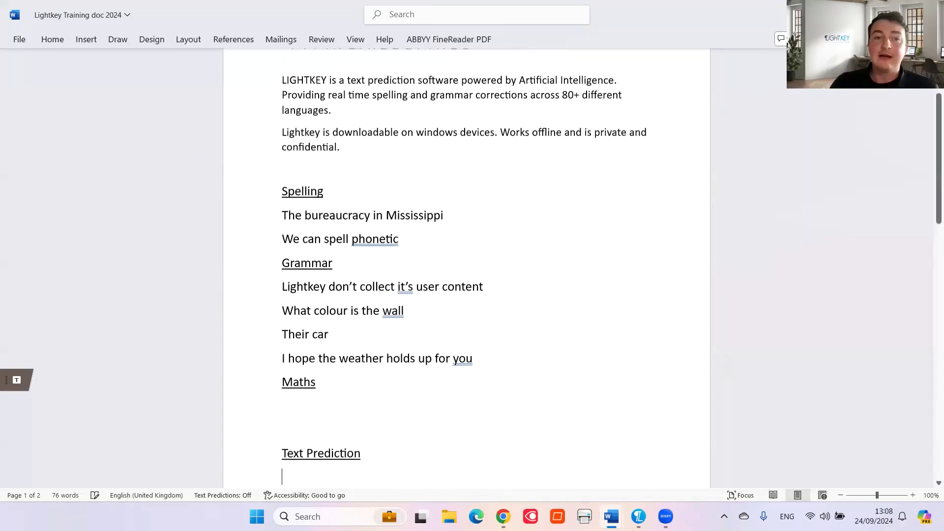
Under Maths, write 12+5= and accept Lightkey's answer 17
{"action": "key", "text": "Down"}
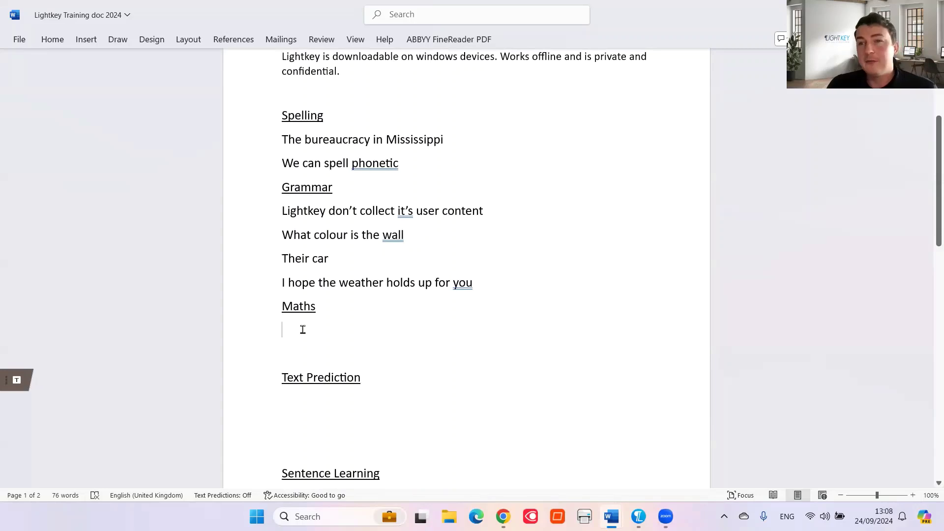
{"action": "left_click", "coordinate": [303, 330]}
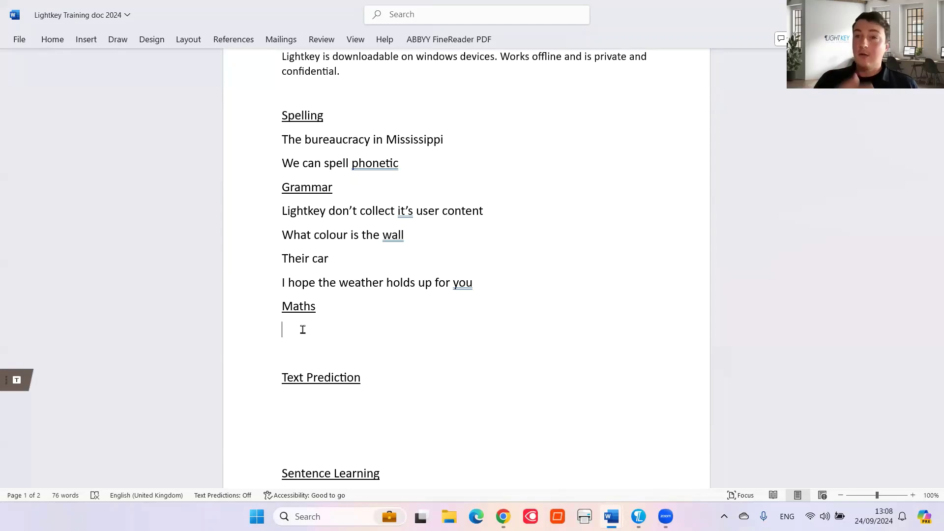
{"action": "type", "text": "12"}
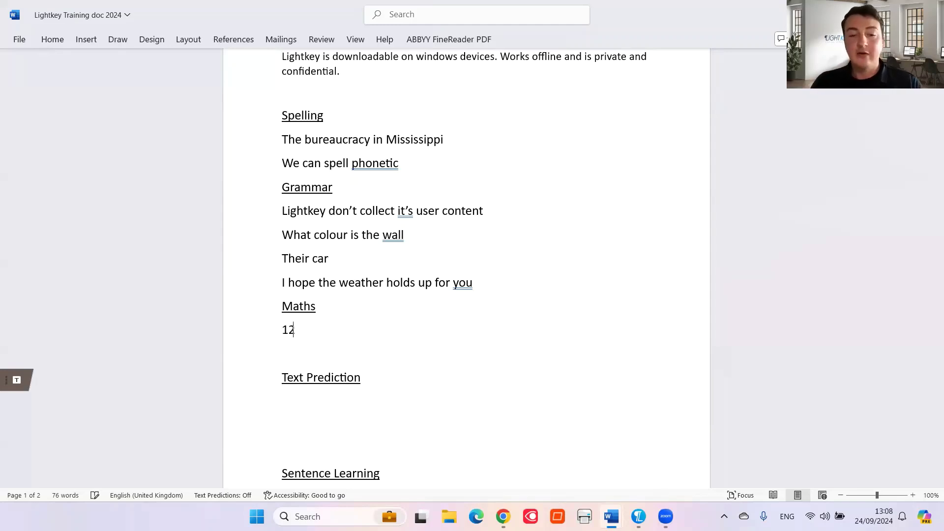
{"action": "type", "text": "+5="}
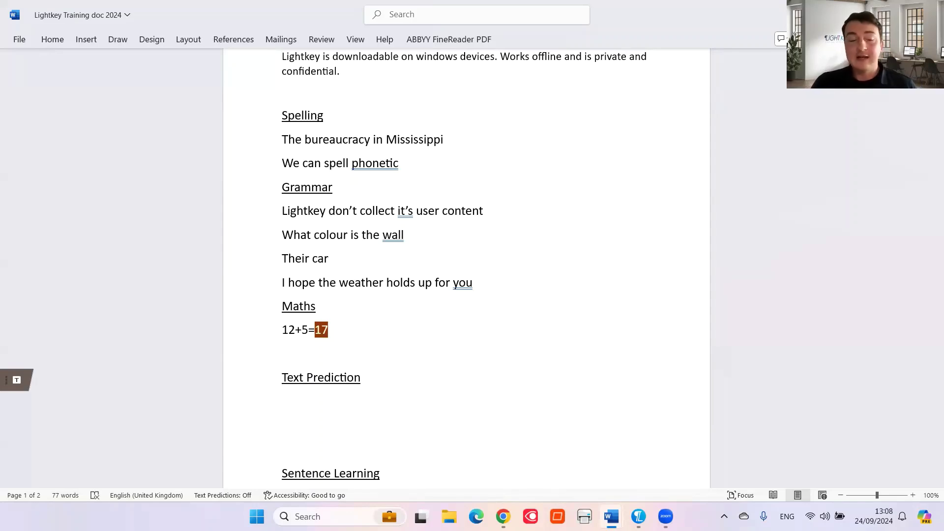
{"action": "key", "text": "Tab"}
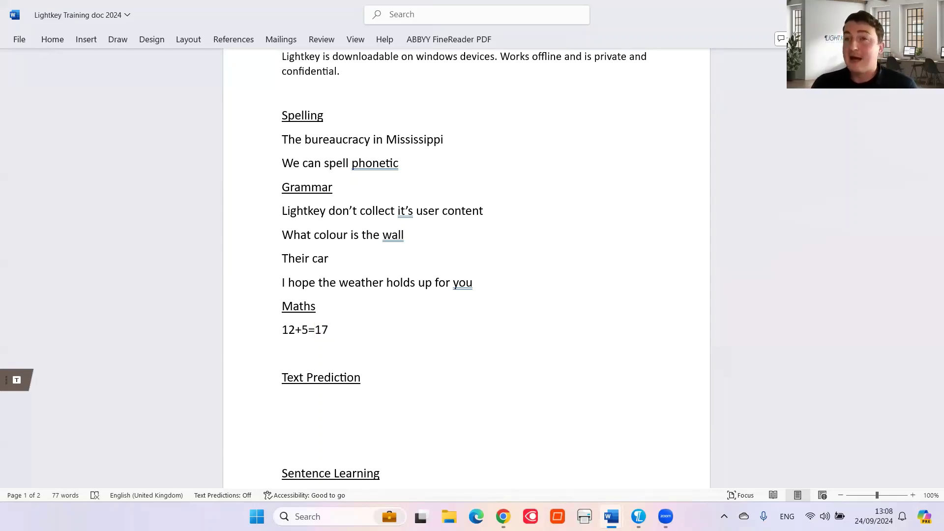
{"action": "key", "text": "Return"}
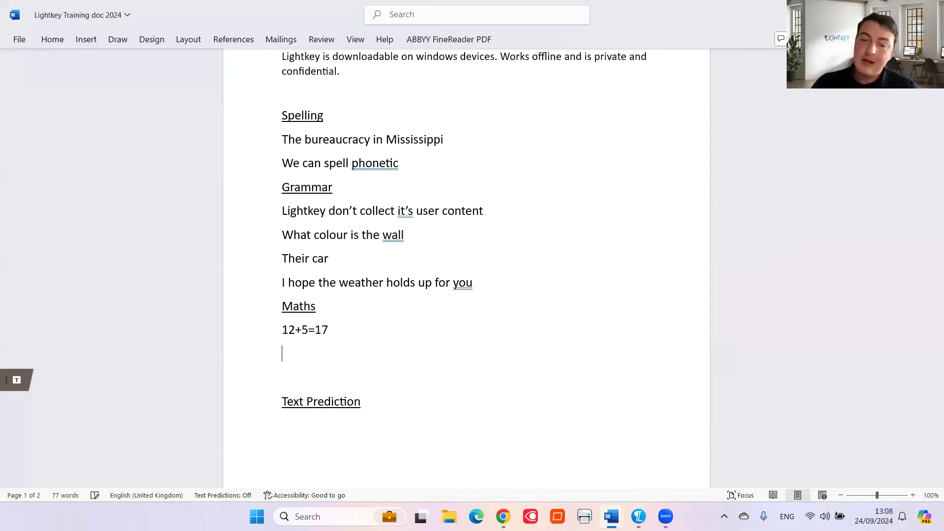
Add the sum 0.17*(23/4)= with Lightkey's answer 0.98, removing a stray '0='
{"action": "type", "text": "0.17"}
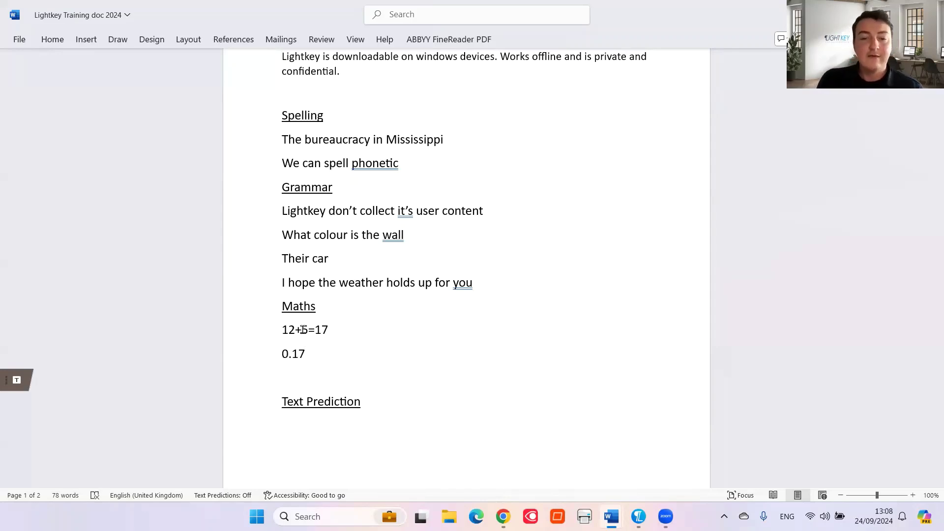
{"action": "type", "text": "*"}
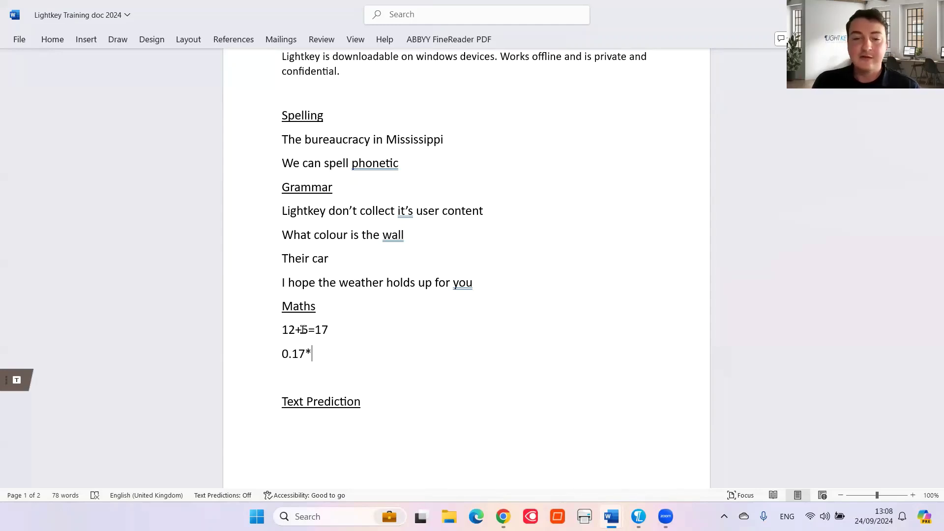
{"action": "type", "text": "(23/"}
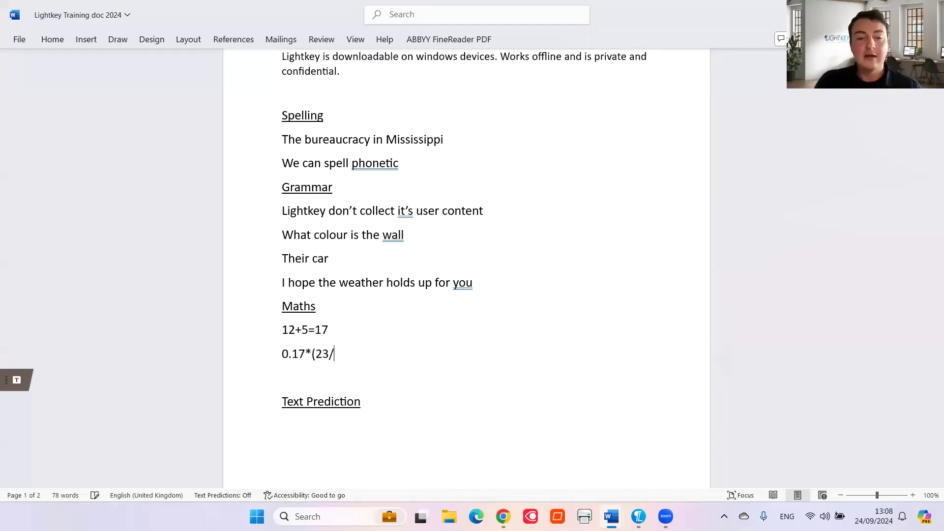
{"action": "type", "text": "4"}
{"action": "key", "text": "Up"}
{"action": "key", "text": "Up"}
{"action": "key", "text": "Up"}
{"action": "key", "text": "Up"}
{"action": "key", "text": "Up"}
{"action": "key", "text": "Up"}
{"action": "key", "text": "Up"}
{"action": "key", "text": "Up"}
{"action": "key", "text": "Up"}
{"action": "key", "text": "Up"}
{"action": "type", "text": "0"}
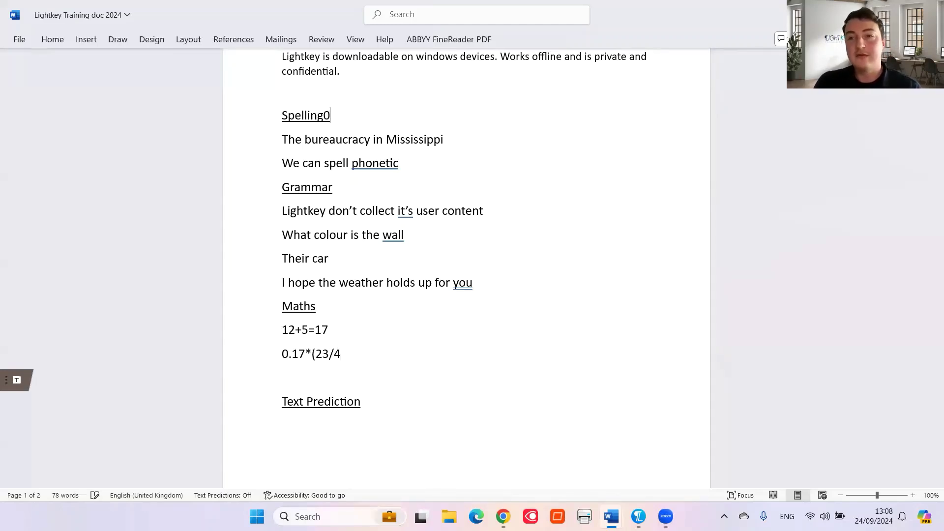
{"action": "type", "text": "="}
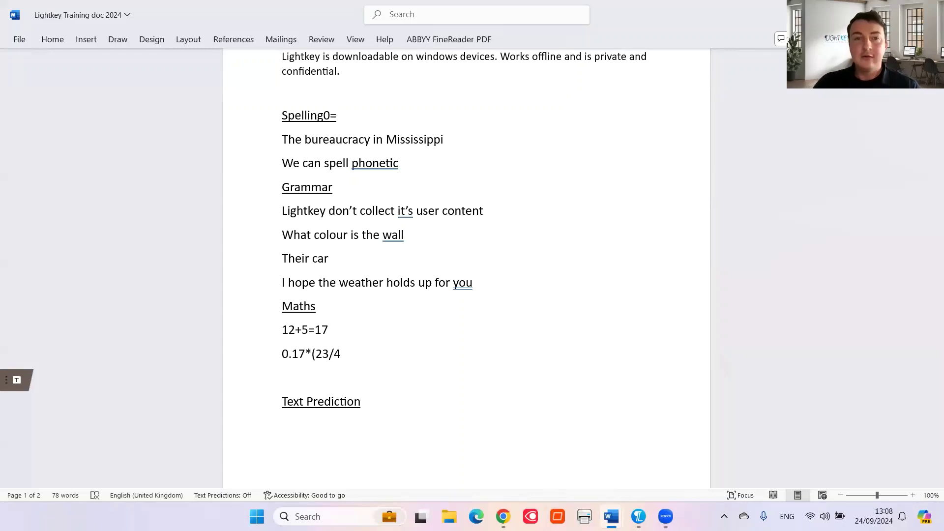
{"action": "key", "text": "BackSpace"}
{"action": "key", "text": "BackSpace"}
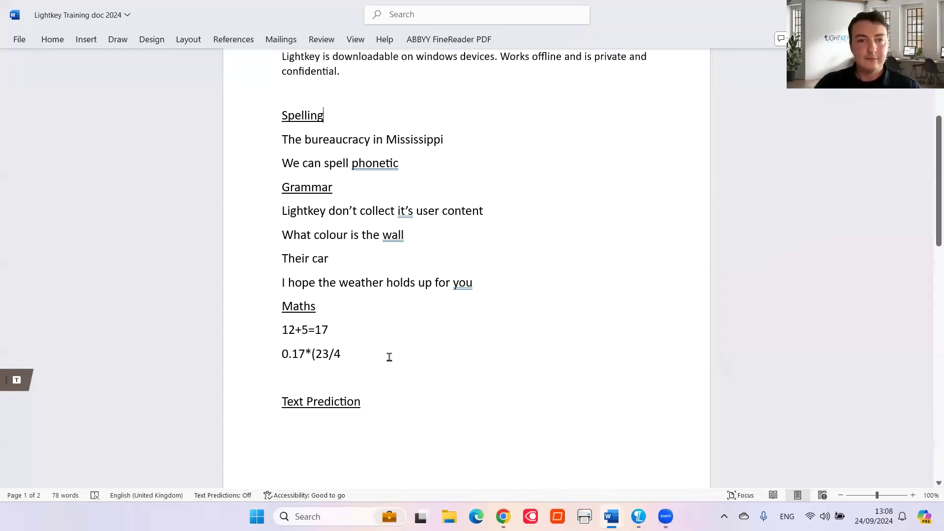
{"action": "left_click", "coordinate": [389, 357]}
{"action": "type", "text": ")=0.98"}
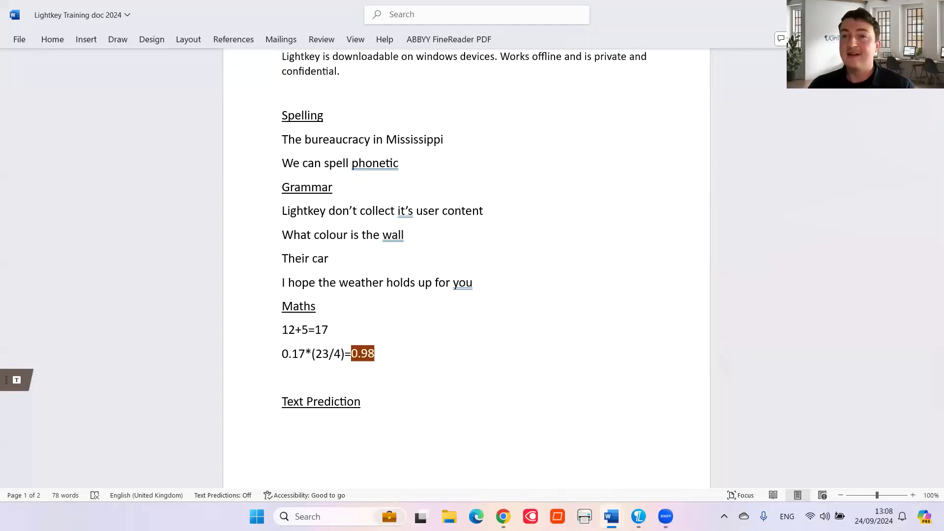
{"action": "key", "text": "Tab"}
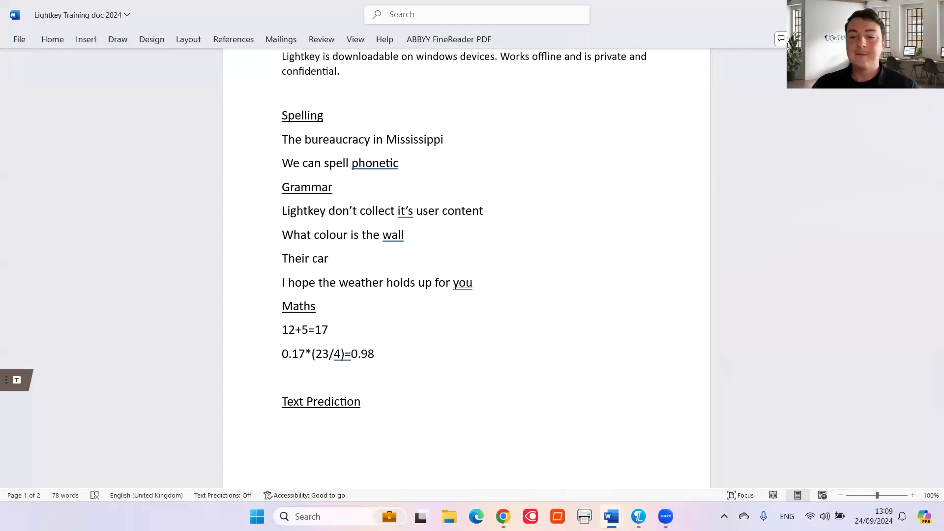
{"action": "key", "text": "Return"}
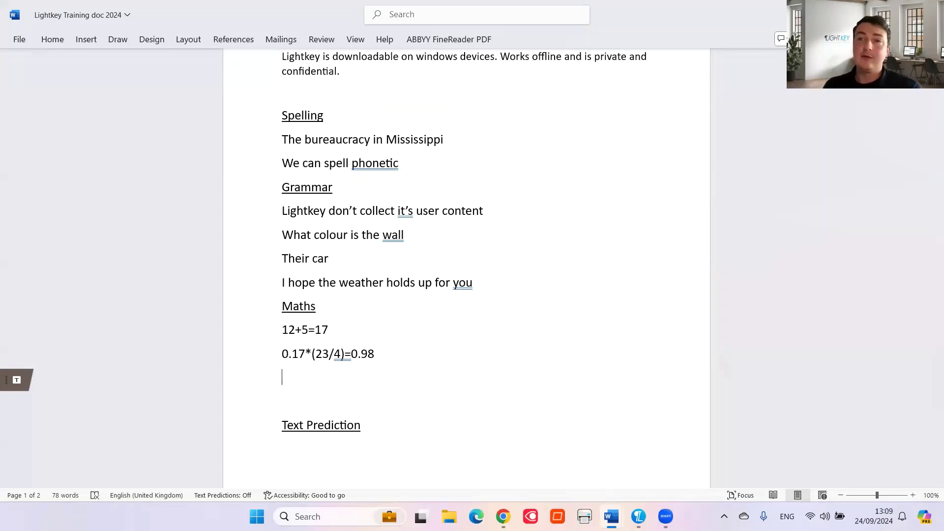
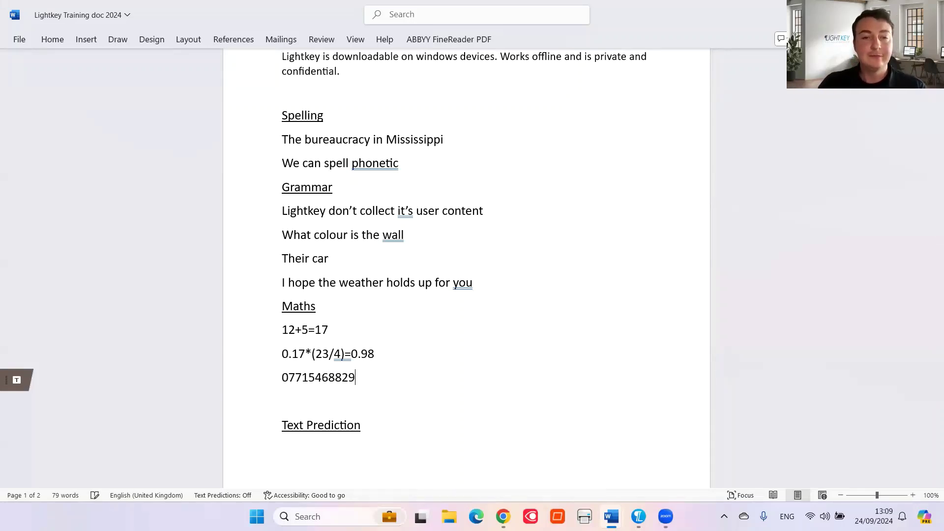
Type the phone number on two lines, then complete a third from Lightkey's prediction
{"action": "left_click", "coordinate": [282, 401]}
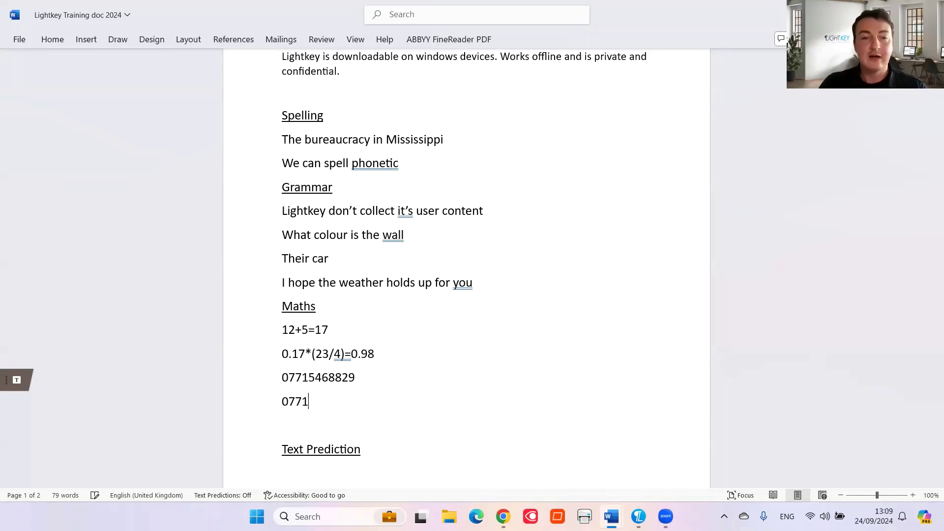
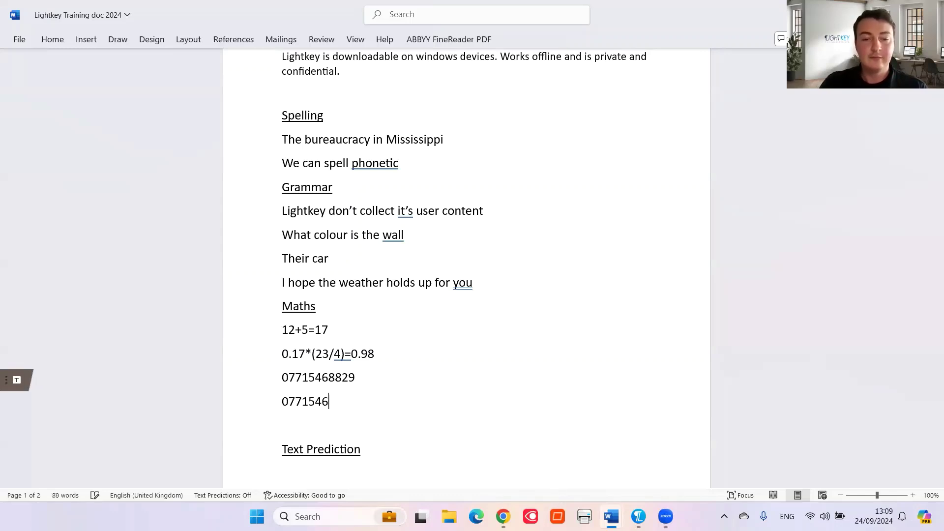
{"action": "key", "text": "Return"}
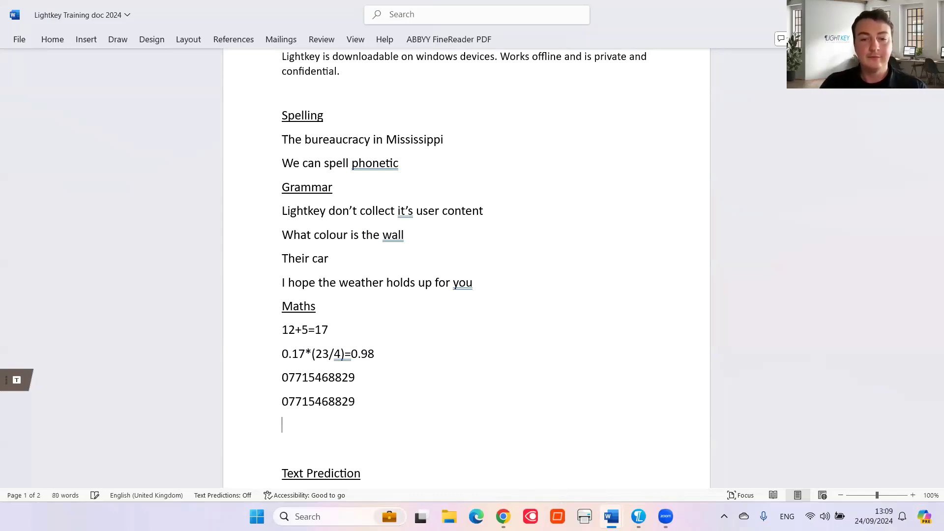
{"action": "type", "text": "07"}
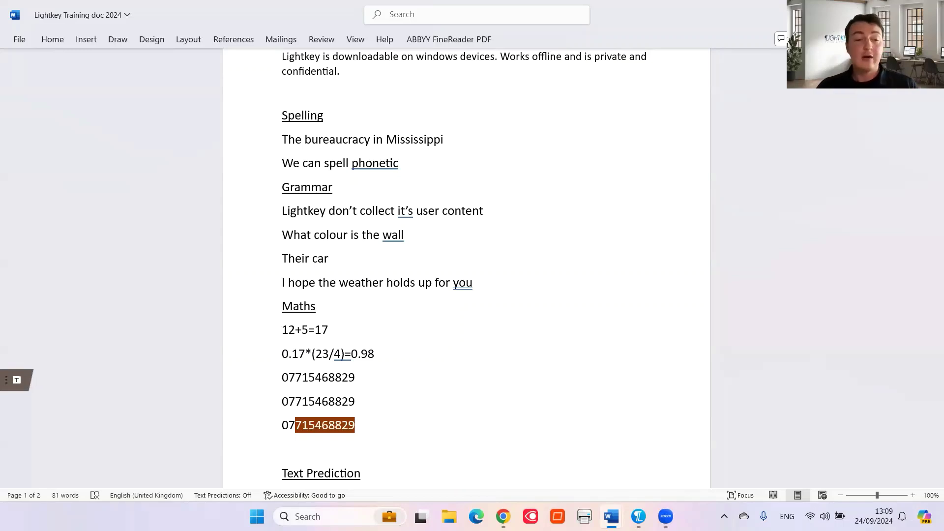
{"action": "key", "text": "Tab"}
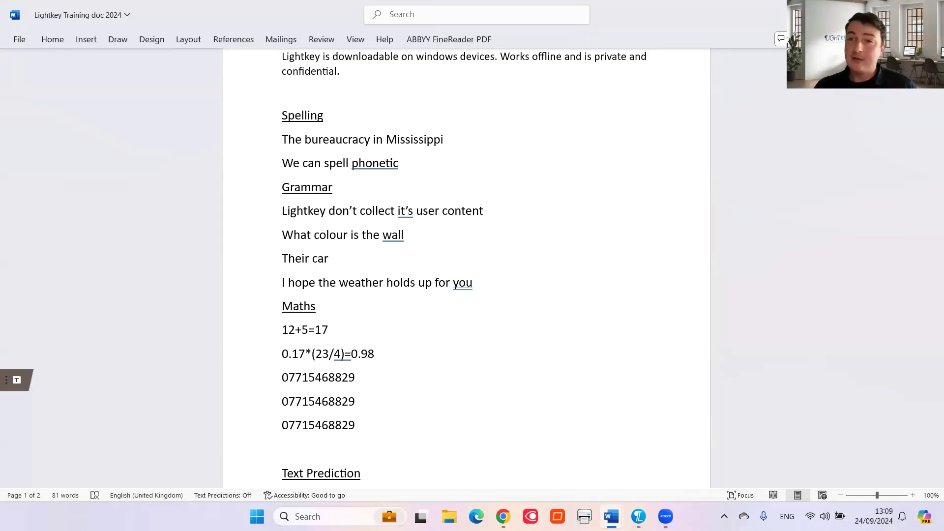
{"action": "left_click", "coordinate": [290, 446]}
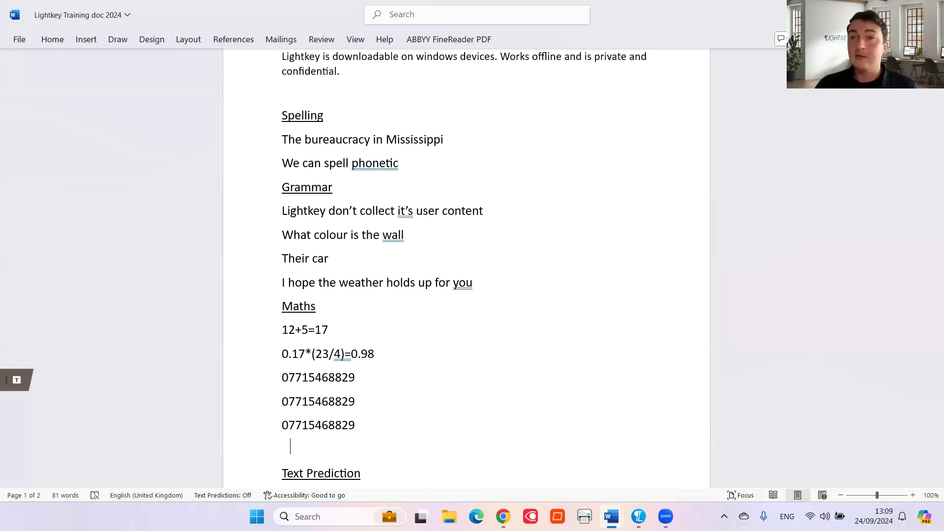
Move down to page 2 and place the cursor on the empty line below Text Prediction
{"action": "scroll", "coordinate": [282, 472], "scroll_direction": "down", "scroll_amount": 5}
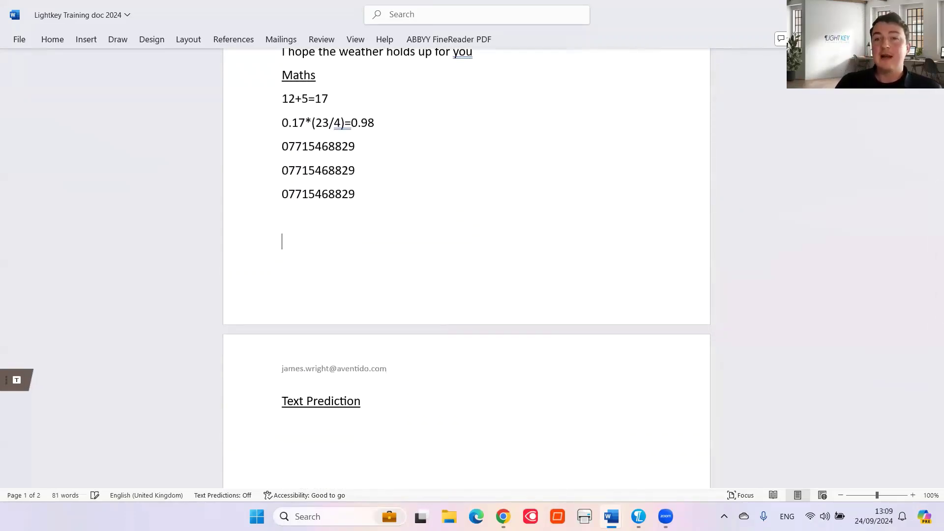
{"action": "key", "text": "Down"}
{"action": "key", "text": "Down"}
{"action": "key", "text": "Down"}
{"action": "key", "text": "Down"}
{"action": "key", "text": "Down"}
{"action": "key", "text": "Down"}
{"action": "key", "text": "Down"}
{"action": "key", "text": "Down"}
{"action": "key", "text": "Down"}
{"action": "key", "text": "Down"}
{"action": "key", "text": "Down"}
{"action": "key", "text": "Down"}
{"action": "key", "text": "Down"}
{"action": "key", "text": "Down"}
{"action": "key", "text": "Down"}
{"action": "key", "text": "Down"}
{"action": "key", "text": "Down"}
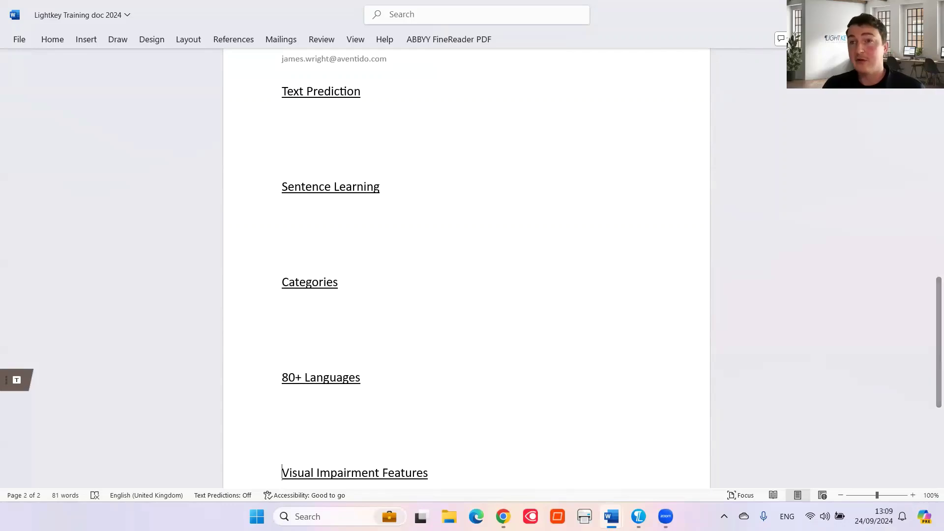
{"action": "left_click", "coordinate": [316, 128]}
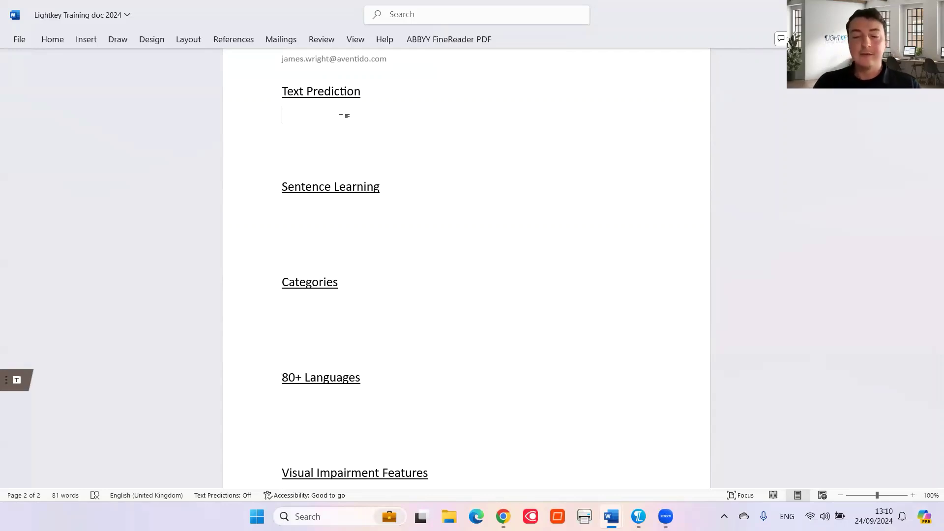
Start the paragraph 'Many students with physical disabilities have difficulty writing' using Lightkey word completions
{"action": "type", "text": "Phy"}
{"action": "key", "text": "BackSpace"}
{"action": "key", "text": "BackSpace"}
{"action": "key", "text": "BackSpace"}
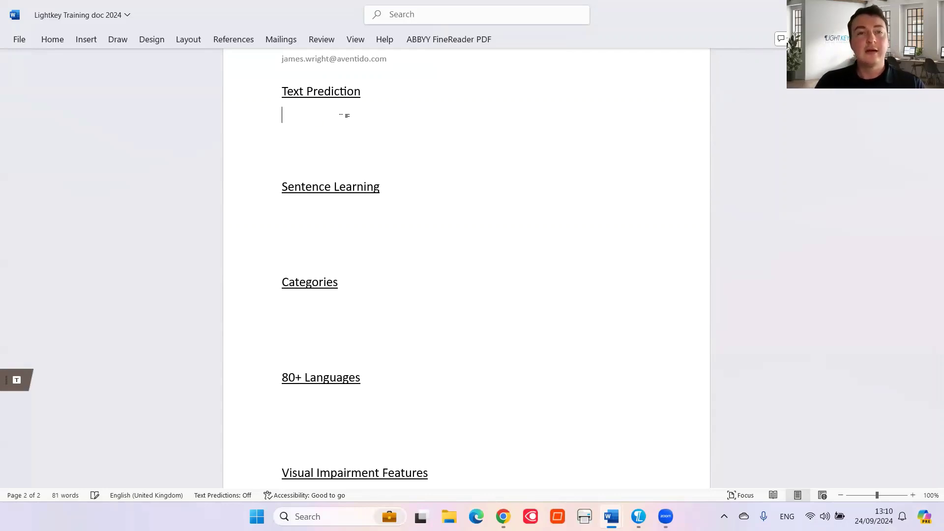
{"action": "type", "text": "Many students "}
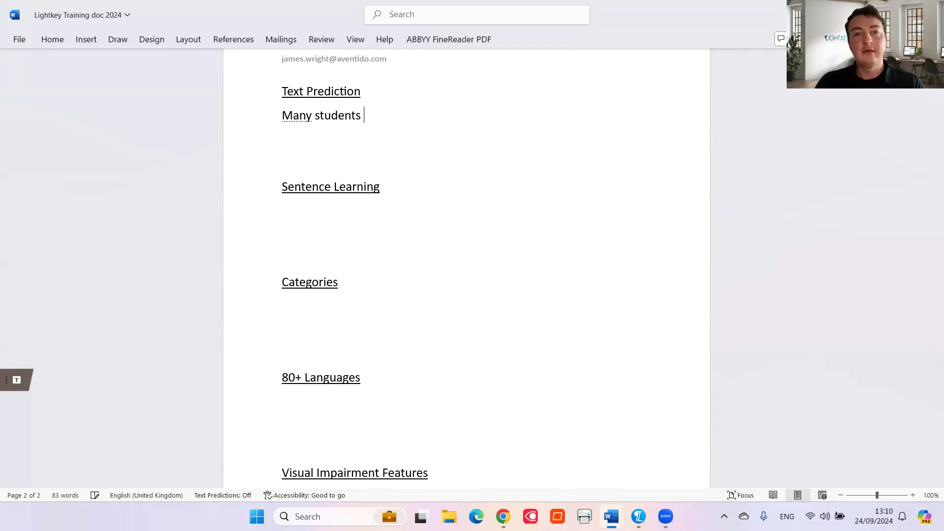
{"action": "type", "text": "with p"}
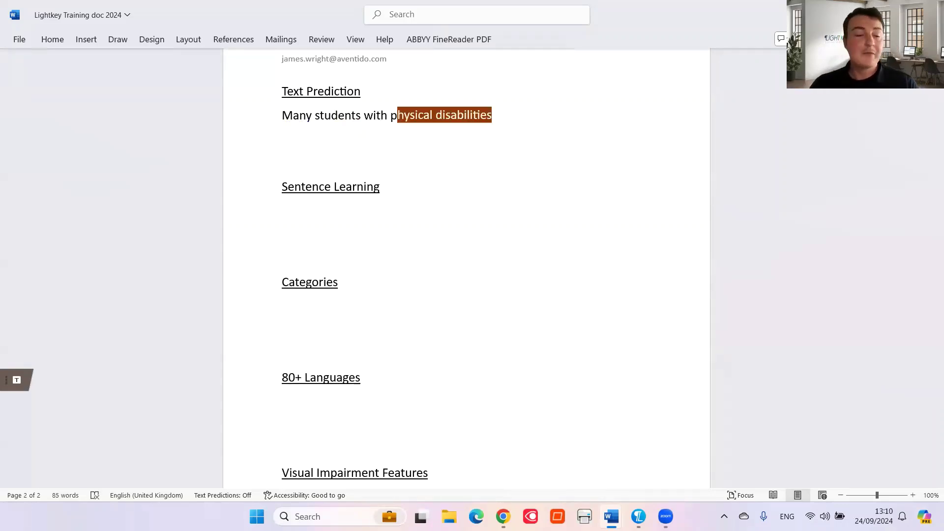
{"action": "key", "text": "Tab"}
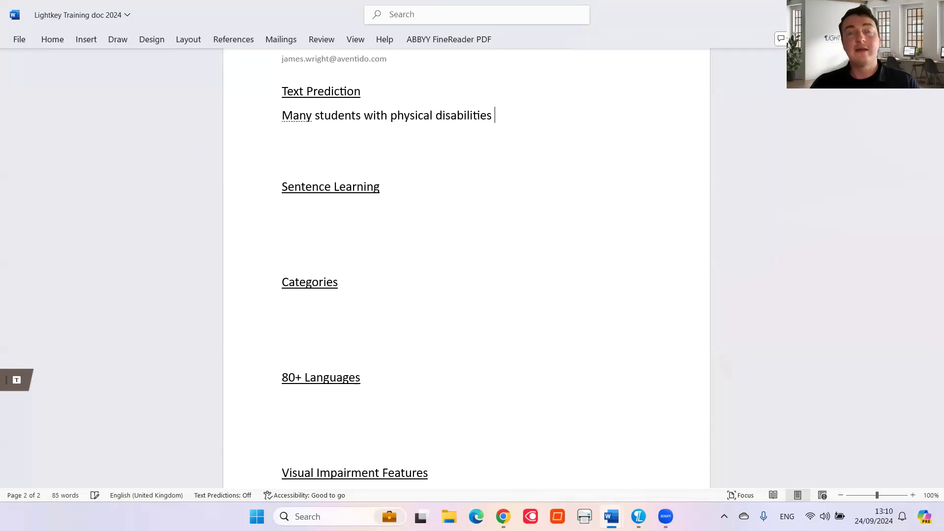
{"action": "type", "text": "have "}
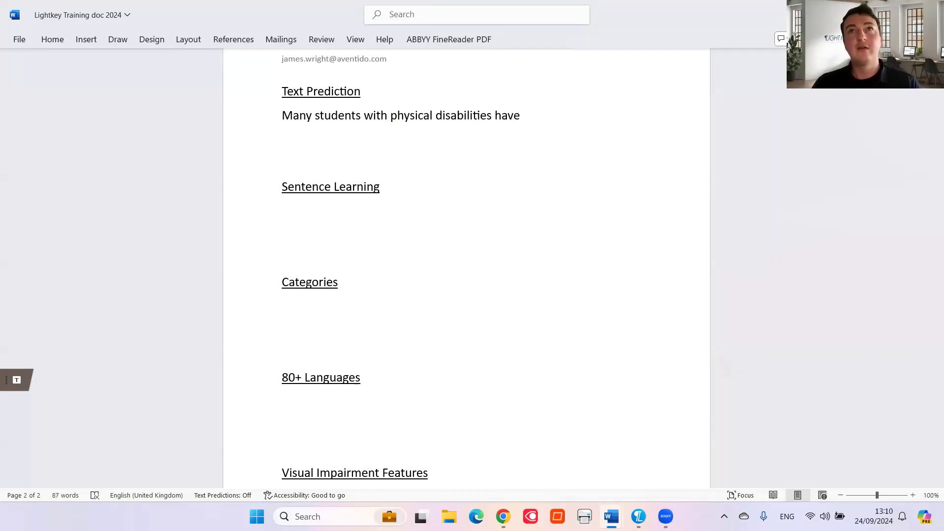
{"action": "type", "text": "d"}
{"action": "key", "text": "Tab"}
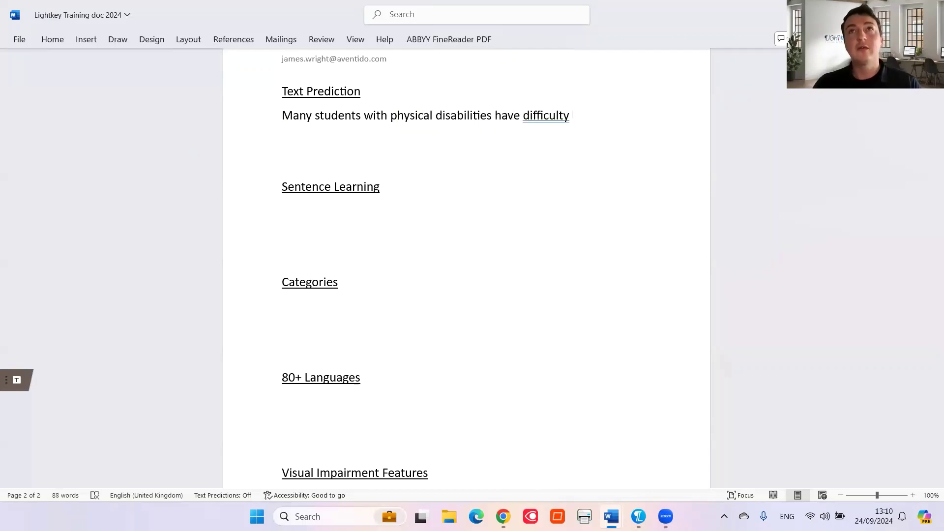
{"action": "type", "text": "w"}
{"action": "type", "text": "rit"}
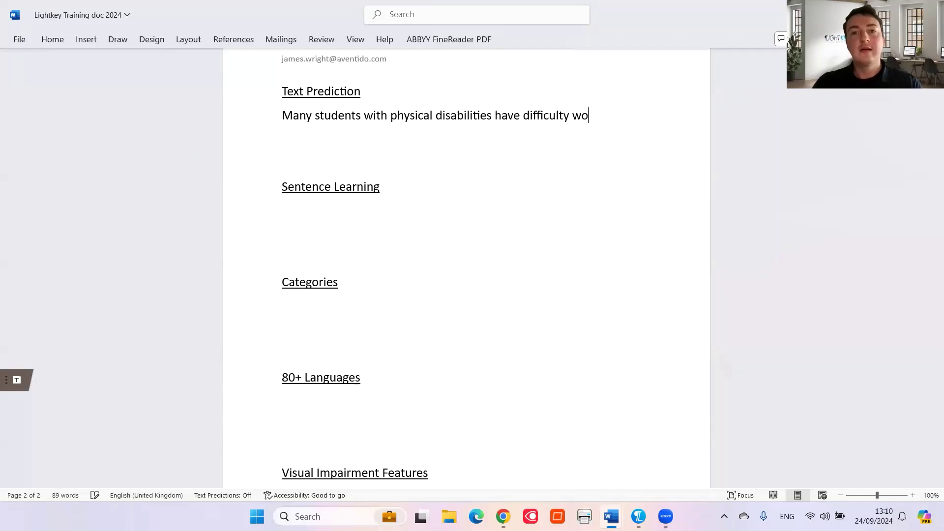
{"action": "key", "text": "Tab"}
Finish with 'fluency due to motor limitations.' and begin a sentence about assistive technology for writing speed
{"action": "type", "text": "f"}
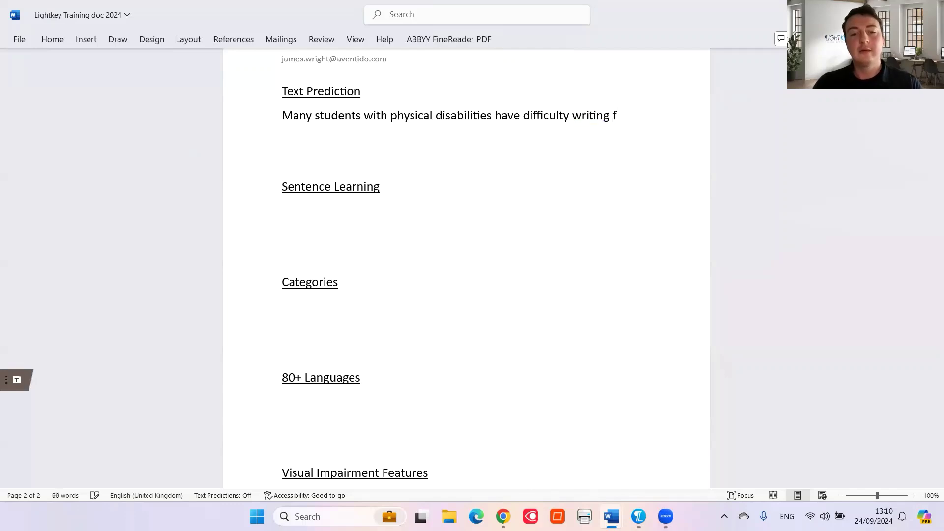
{"action": "type", "text": "l"}
{"action": "key", "text": "Tab"}
{"action": "type", "text": "due to m"}
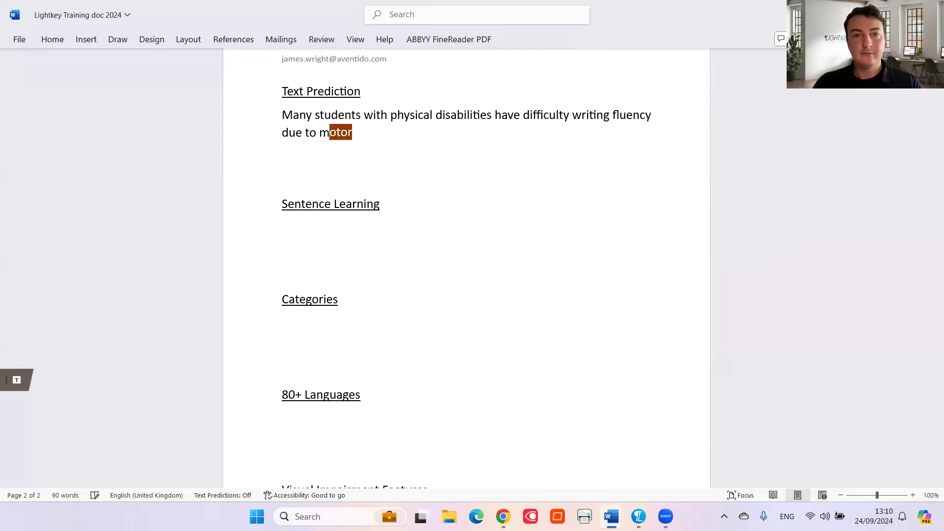
{"action": "key", "text": "Tab"}
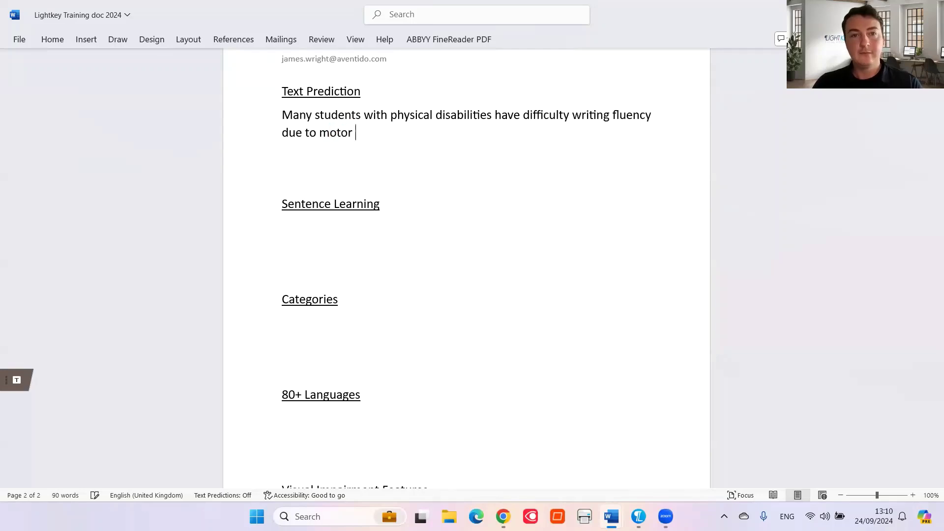
{"action": "type", "text": "l"}
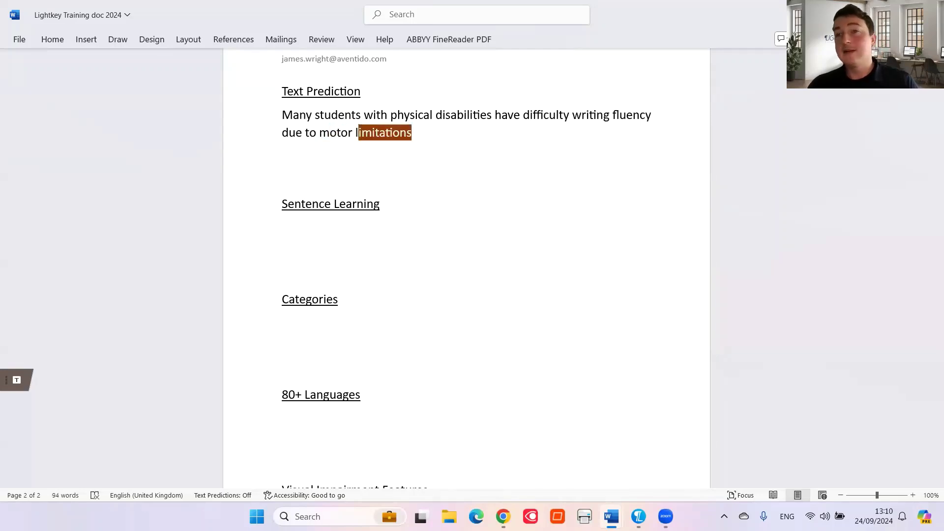
{"action": "key", "text": "Tab"}
{"action": "type", "text": ". "}
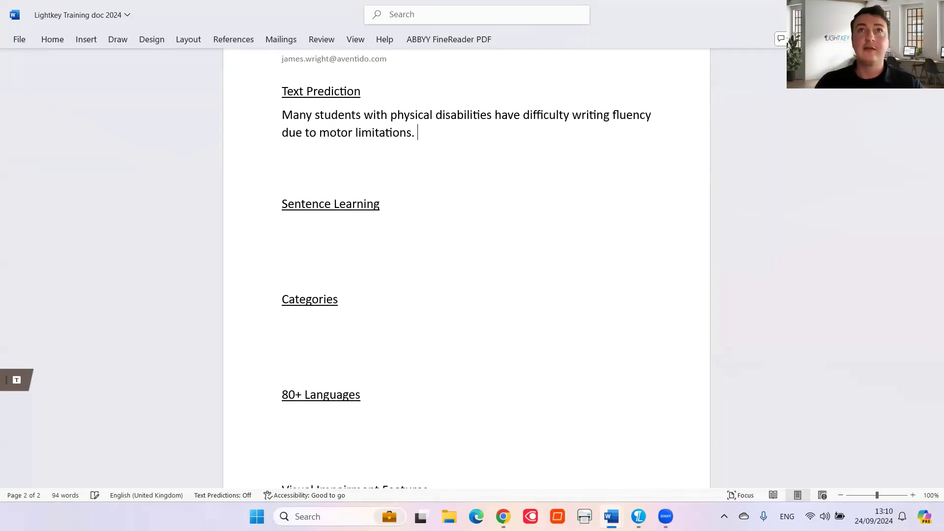
{"action": "type", "text": "One "}
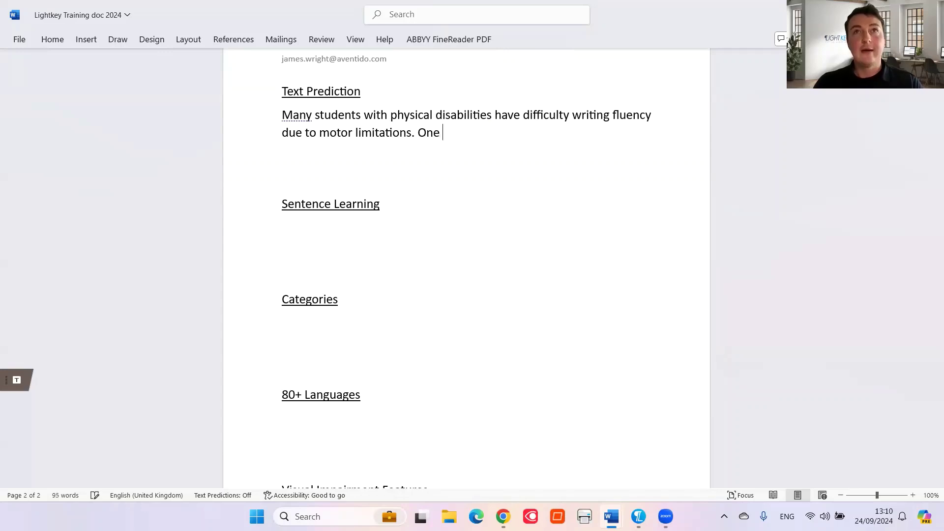
{"action": "type", "text": "type of "}
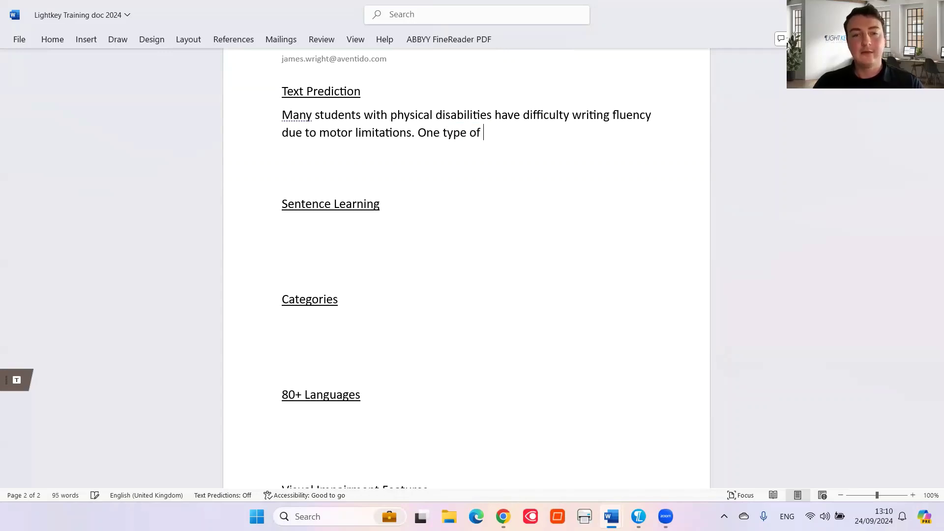
{"action": "type", "text": "assistive technology "}
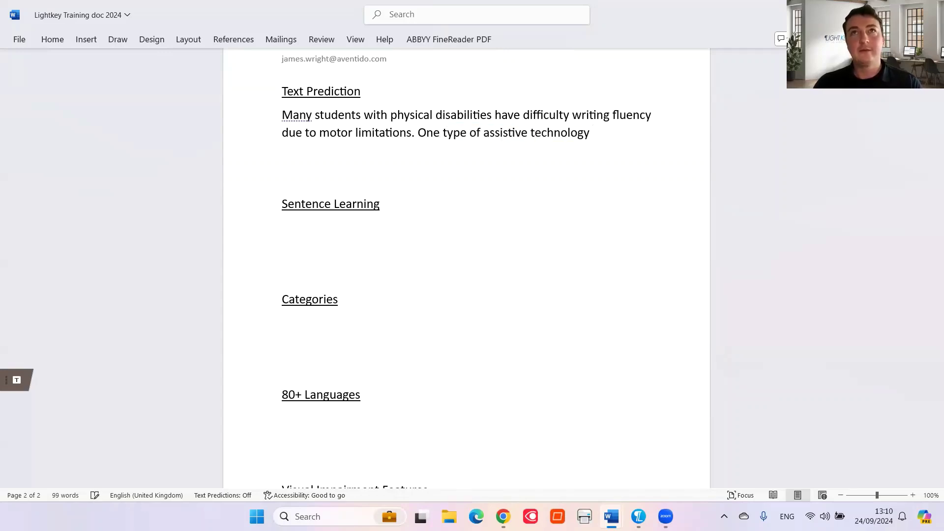
{"action": "type", "text": "that has be"}
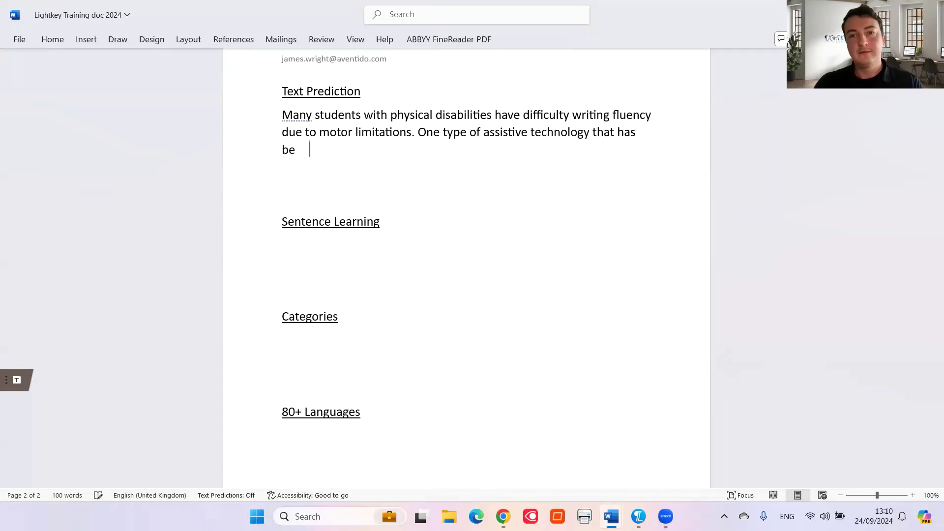
{"action": "type", "text": "en developed "}
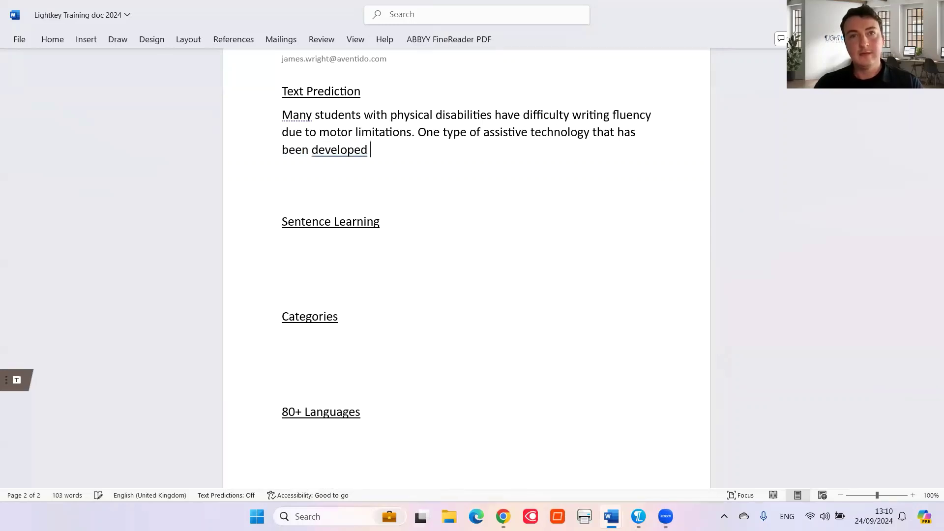
{"action": "type", "text": "to im"}
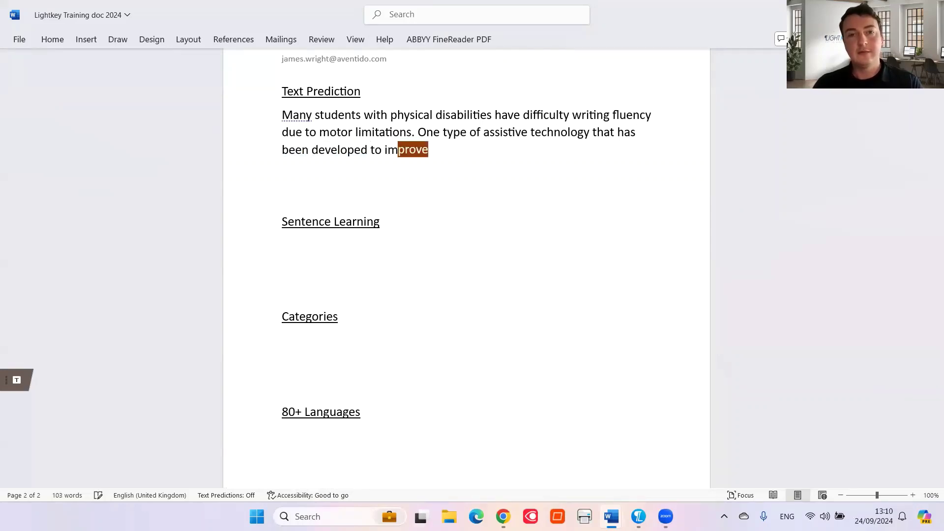
{"action": "type", "text": "prove writing s"}
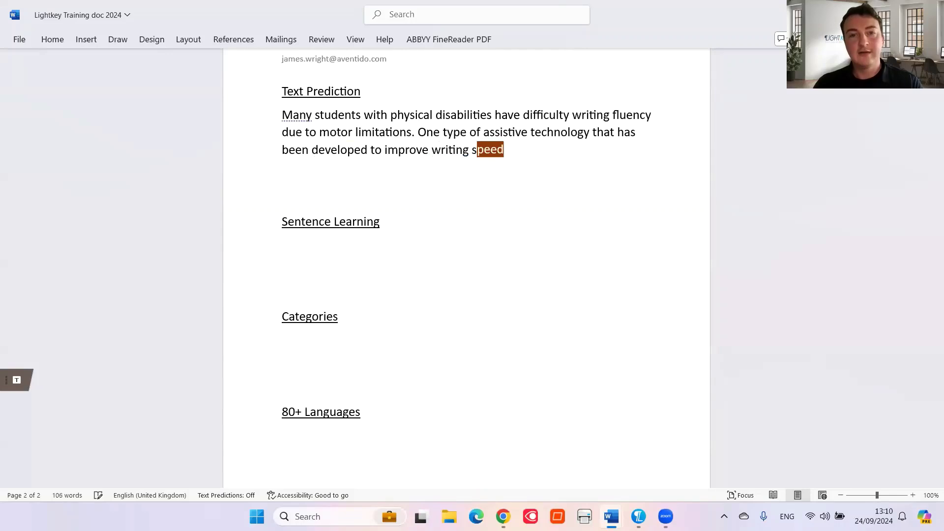
{"action": "type", "text": "peed and accuracy is "}
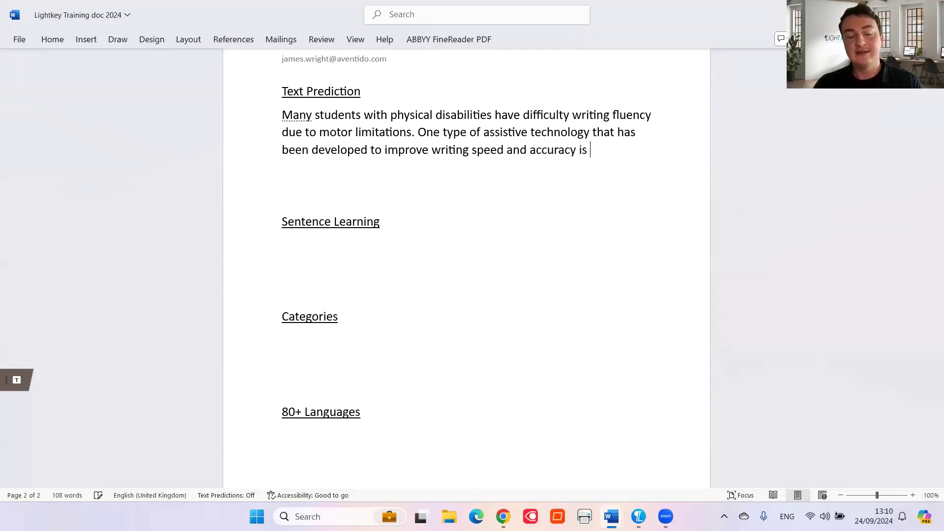
{"action": "type", "text": "tex"}
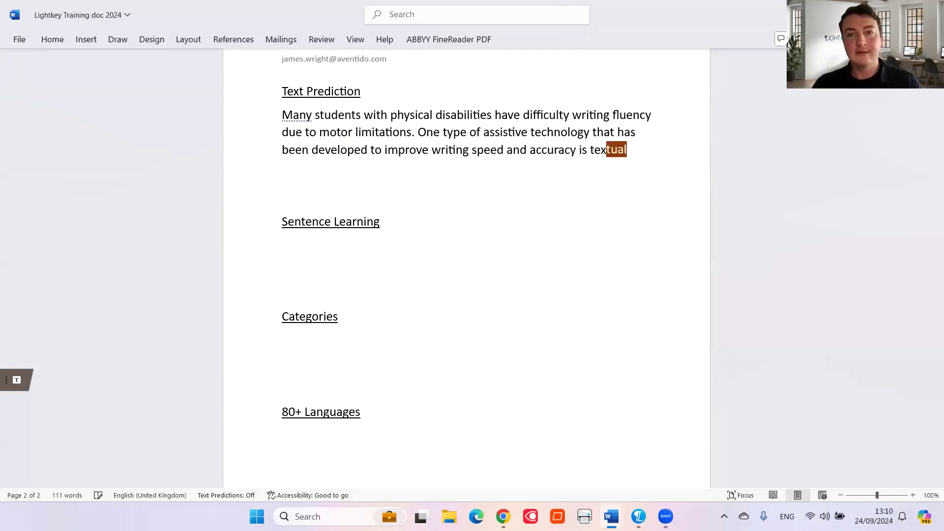
{"action": "type", "text": "t predi"}
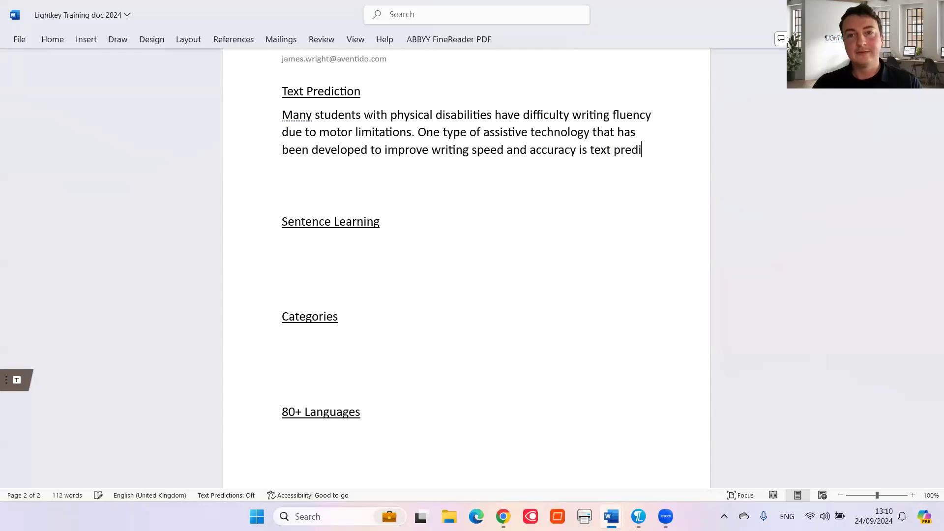
{"action": "type", "text": "ction software"}
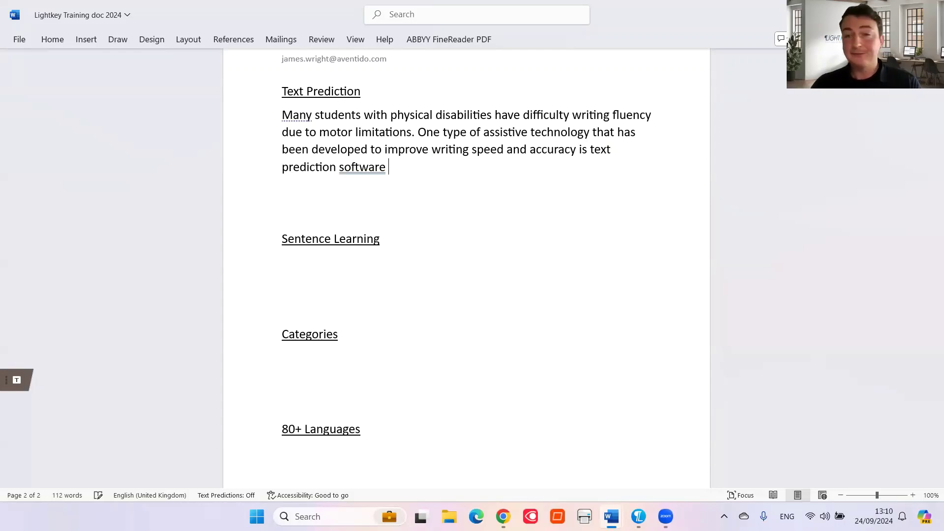
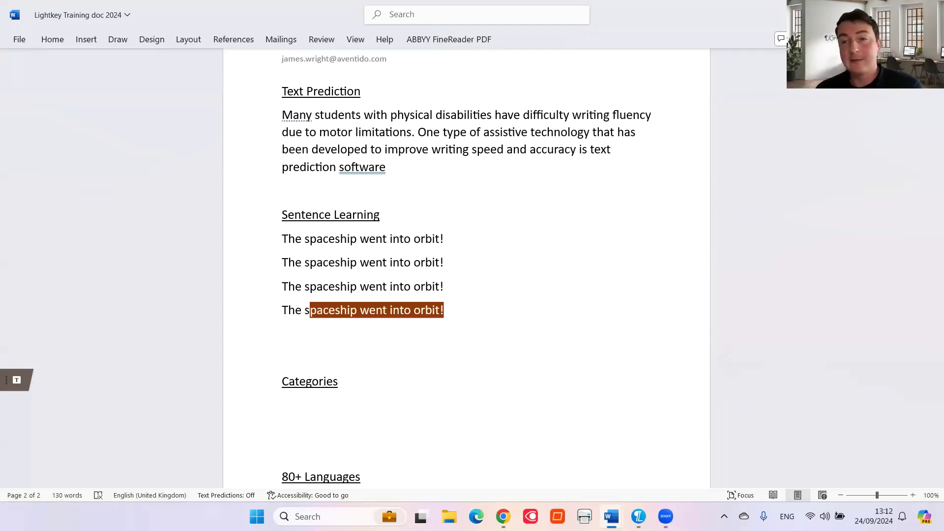
Accept the prediction completing the fourth 'The spaceship went into orbit!' line, then delete the blank line above Categories
{"action": "key", "text": "Tab"}
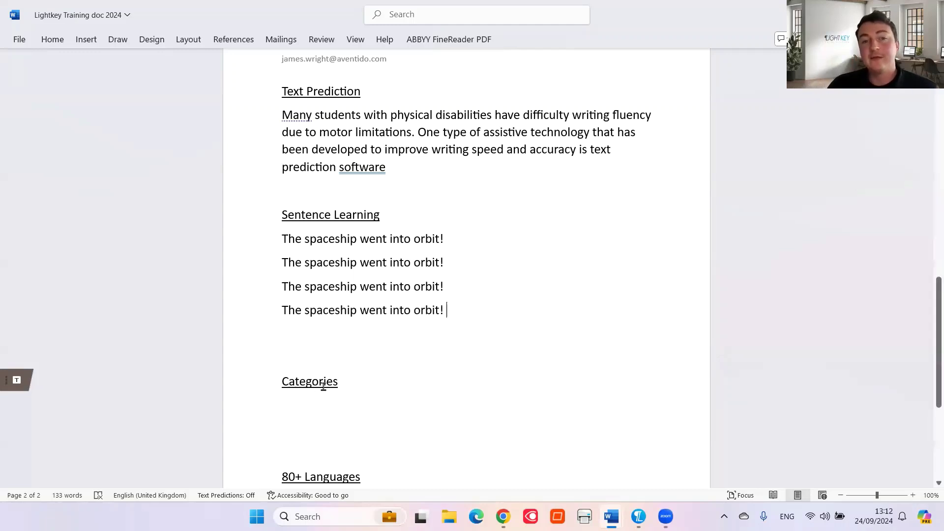
{"action": "key", "text": "BackSpace"}
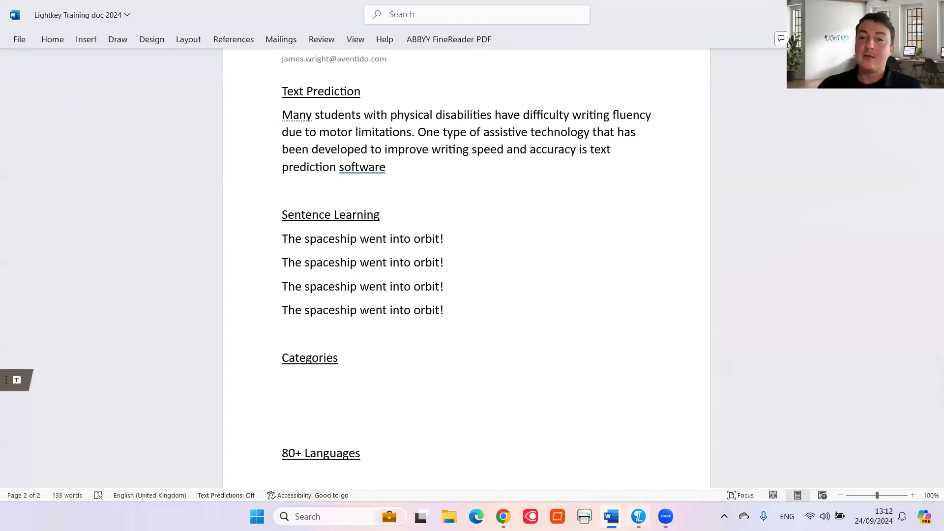
Show the Prediction Profile's Categories page listing Word Prediction, Spanish Lesson and Email Templates
{"action": "left_click", "coordinate": [641, 516]}
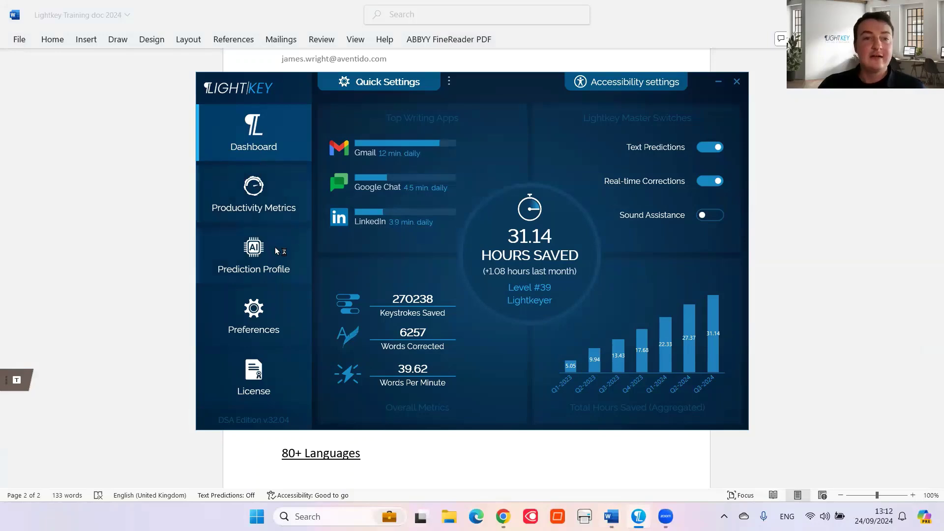
{"action": "left_click", "coordinate": [257, 255]}
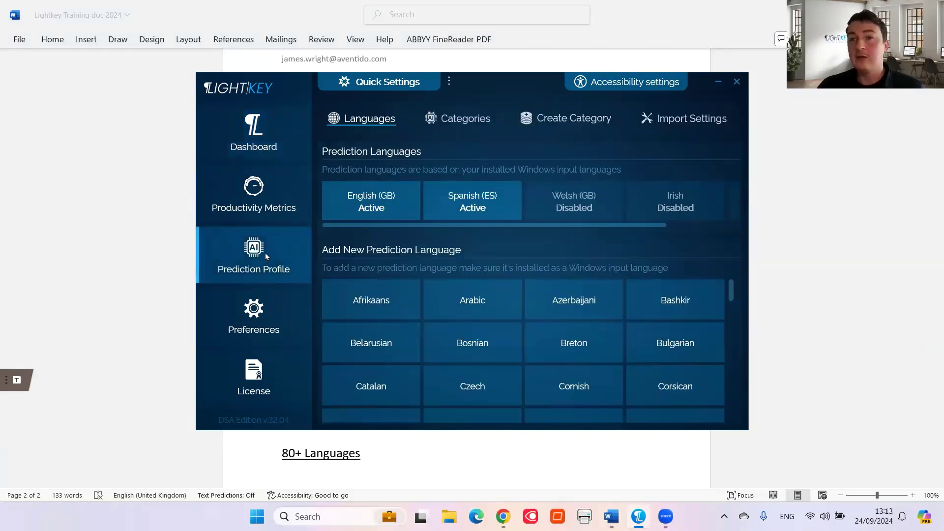
{"action": "left_click", "coordinate": [462, 121]}
Browse the Technology, Industries, Business & Finance, Law & Government and Academic topic categories
{"action": "left_click", "coordinate": [373, 209]}
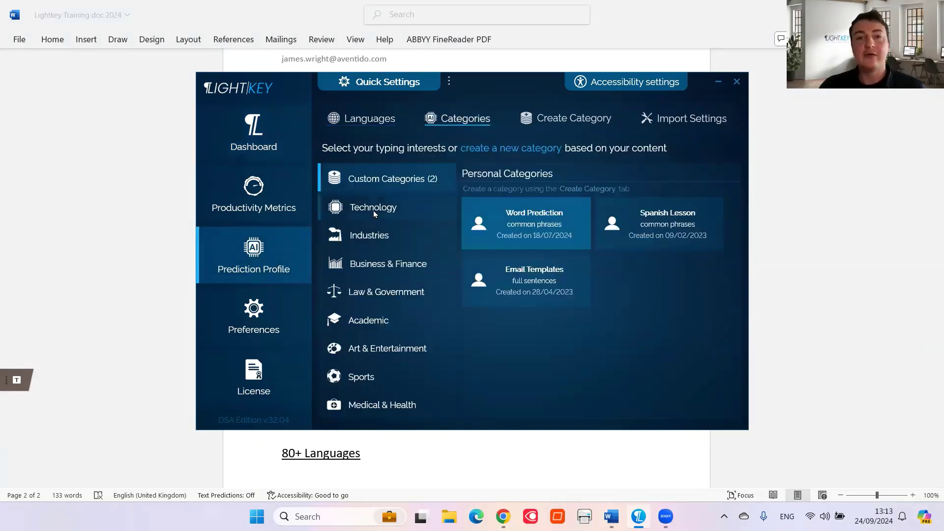
{"action": "left_click", "coordinate": [400, 230]}
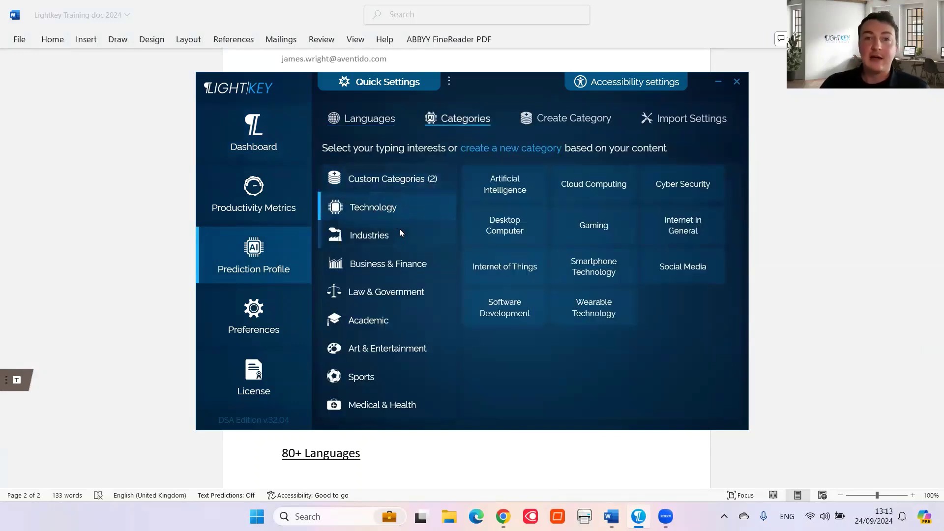
{"action": "left_click", "coordinate": [412, 256]}
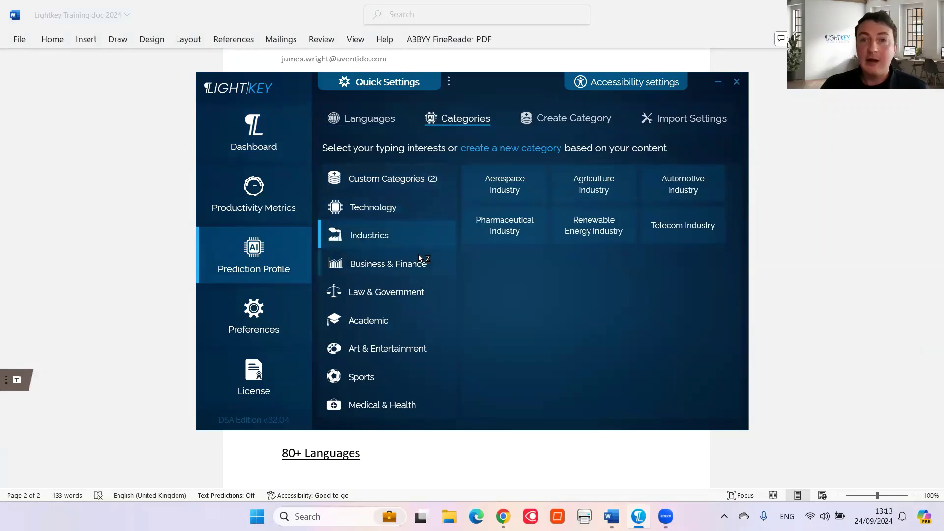
{"action": "left_click", "coordinate": [417, 293]}
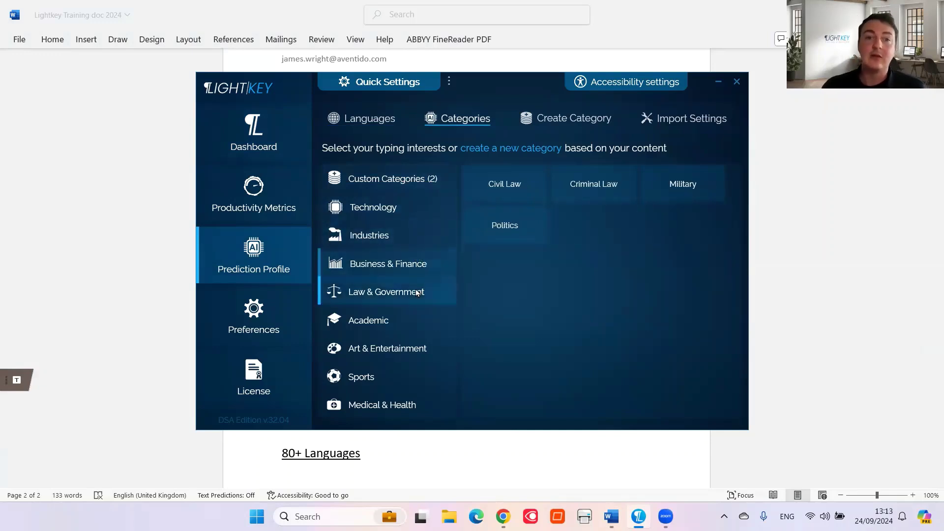
{"action": "left_click", "coordinate": [423, 310]}
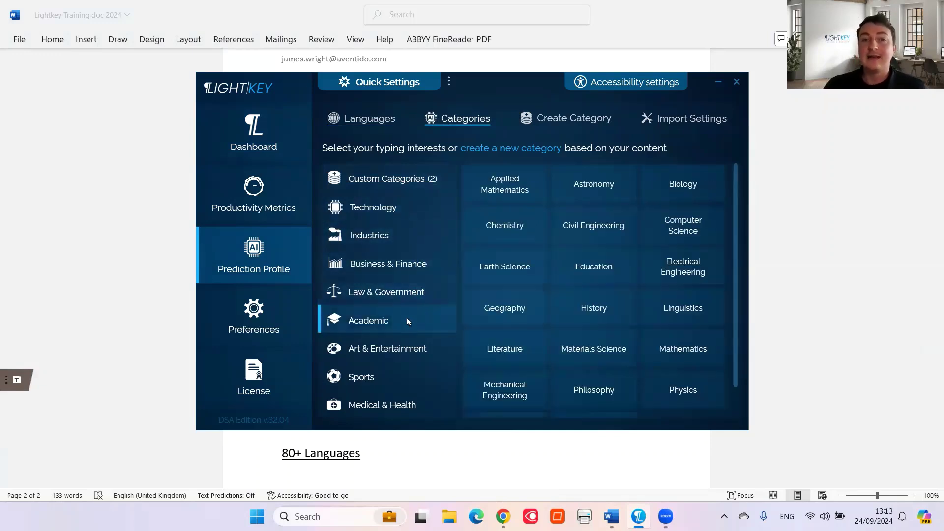
Toggle Earth Science, Education and Electrical Engineering off so no academic topics remain, then go to Create Category
{"action": "left_click", "coordinate": [512, 266]}
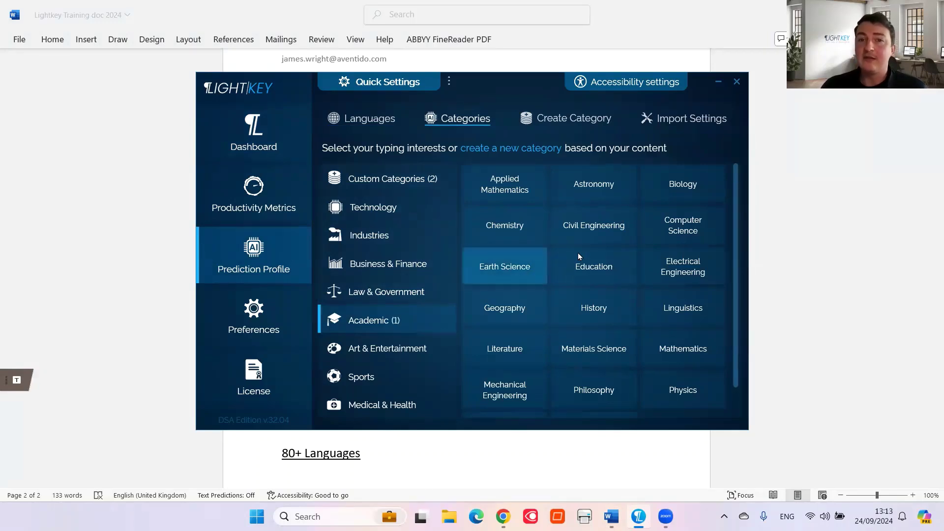
{"action": "left_click", "coordinate": [588, 261]}
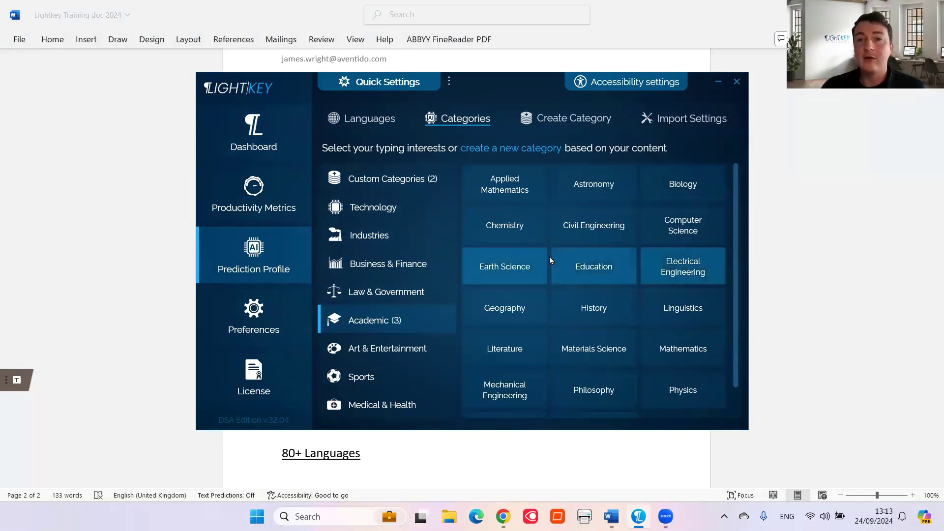
{"action": "left_click", "coordinate": [509, 268]}
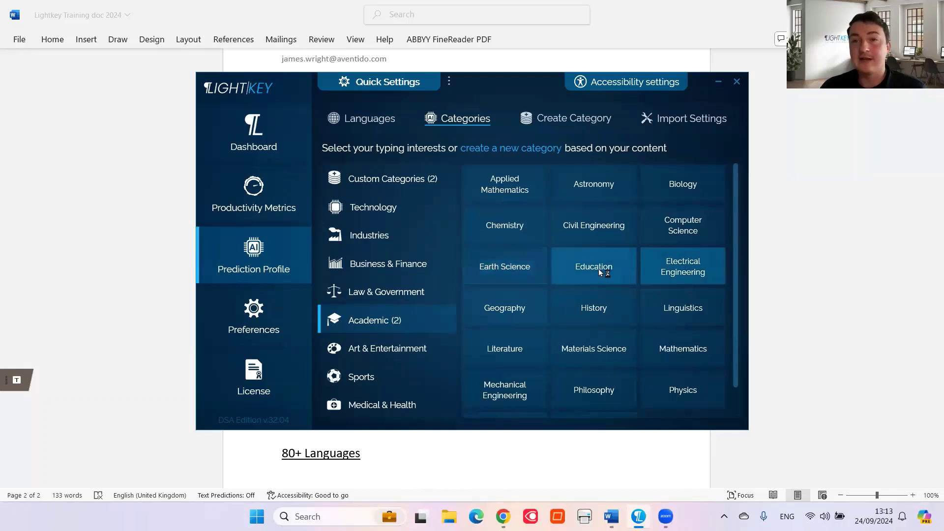
{"action": "left_click", "coordinate": [598, 268]}
{"action": "left_click", "coordinate": [687, 266]}
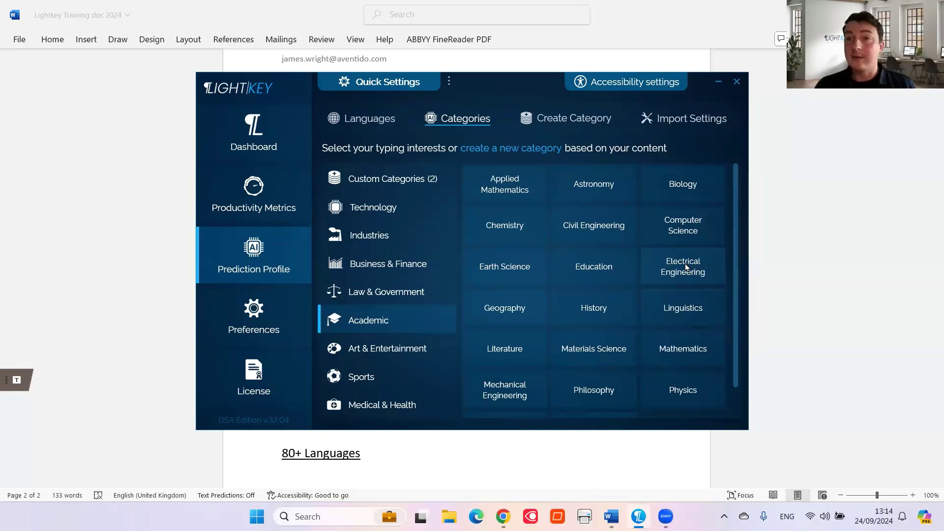
{"action": "left_click", "coordinate": [574, 121]}
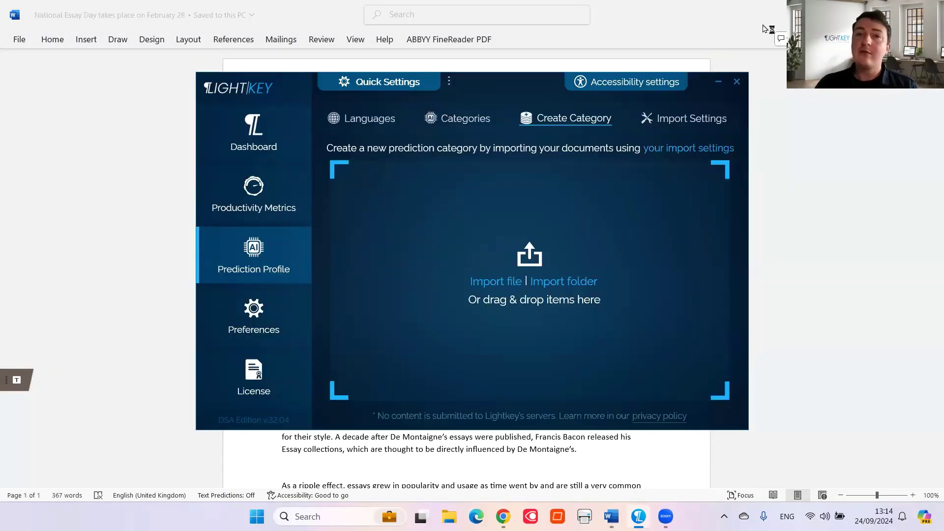
Minimize Word and load the National Essay Day document into Lightkey as category 'National Essay Day takes place'
{"action": "key", "text": "super+Down"}
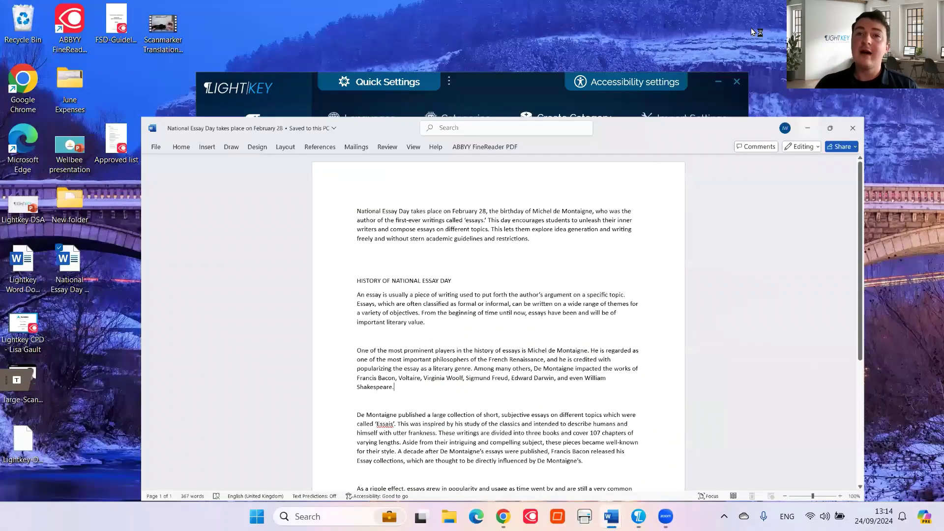
{"action": "key", "text": "super+Down"}
{"action": "left_click", "coordinate": [293, 126]}
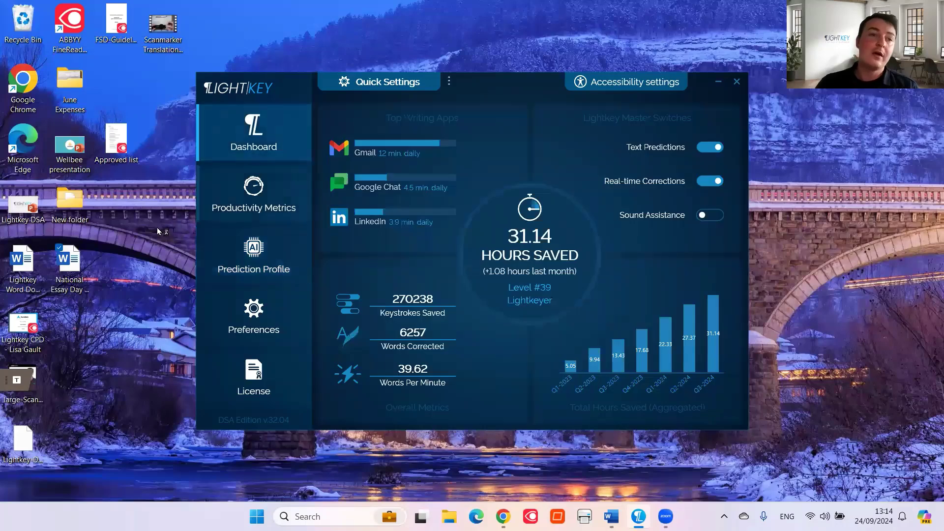
{"action": "left_click_drag", "start_coordinate": [69, 266], "coordinate": [233, 281]}
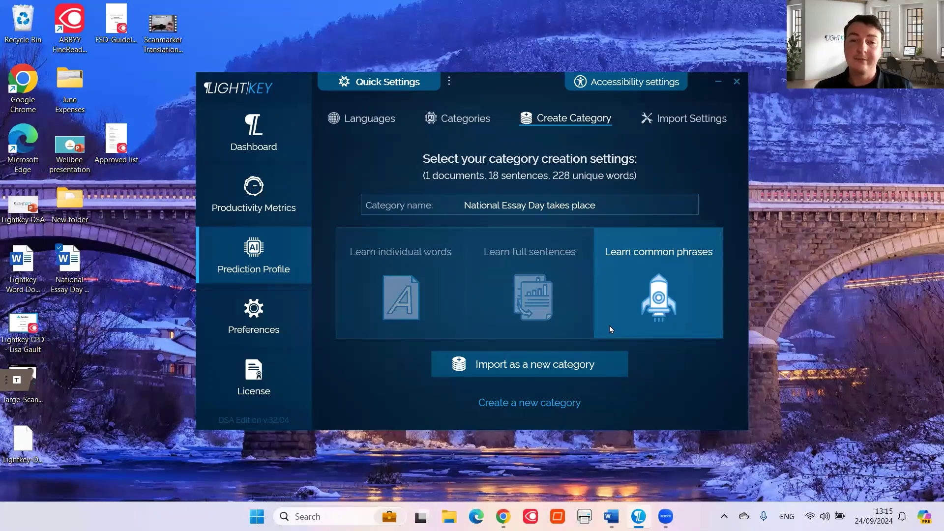
Import the document as a new custom category, dismiss the confirmation, and return to the Lightkey dashboard
{"action": "left_click", "coordinate": [585, 364]}
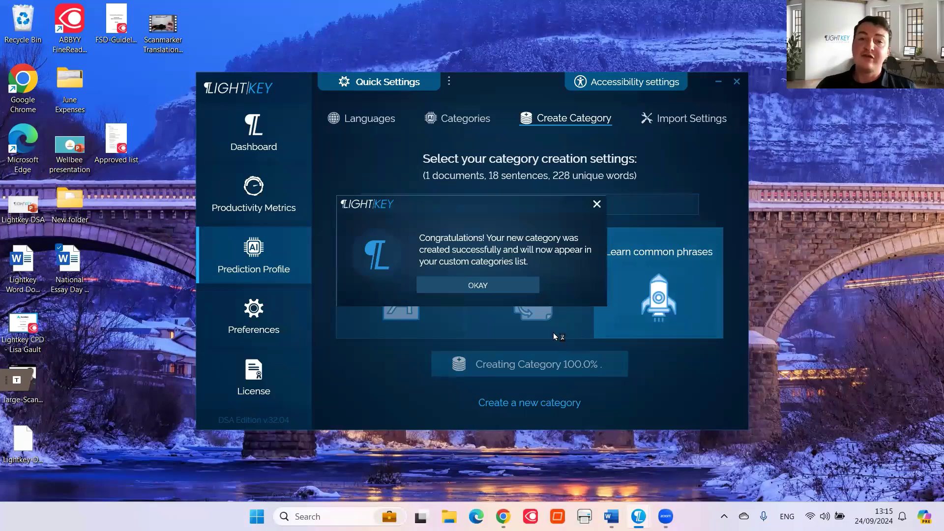
{"action": "left_click", "coordinate": [509, 285]}
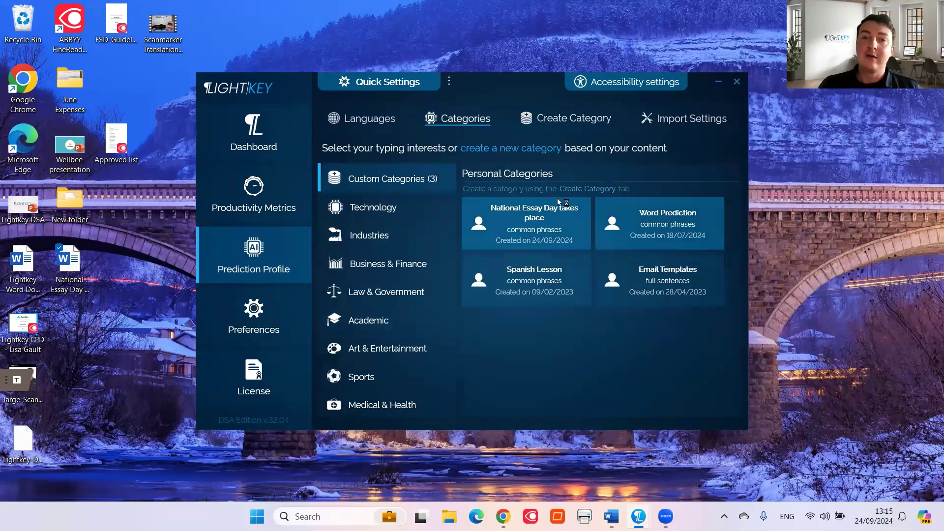
{"action": "left_click", "coordinate": [266, 144]}
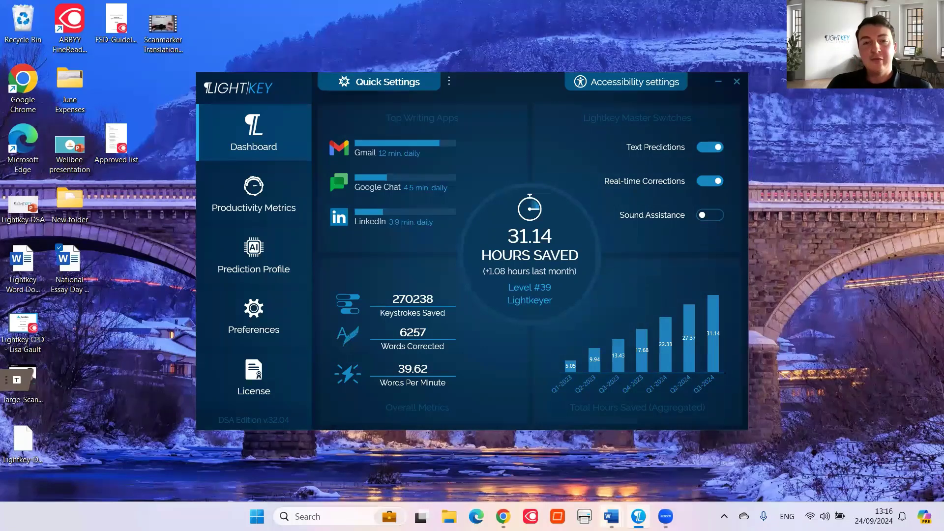
Bring the National Essay Day document forward in Word and select the name Michel de Montaigne
{"action": "mouse_move", "coordinate": [611, 516]}
{"action": "left_click", "coordinate": [665, 473]}
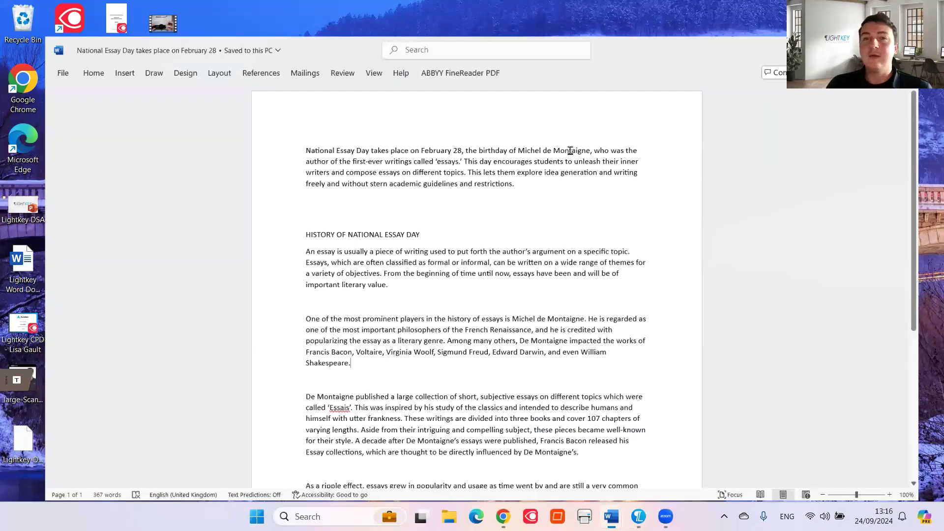
{"action": "left_click_drag", "start_coordinate": [511, 124], "coordinate": [589, 124]}
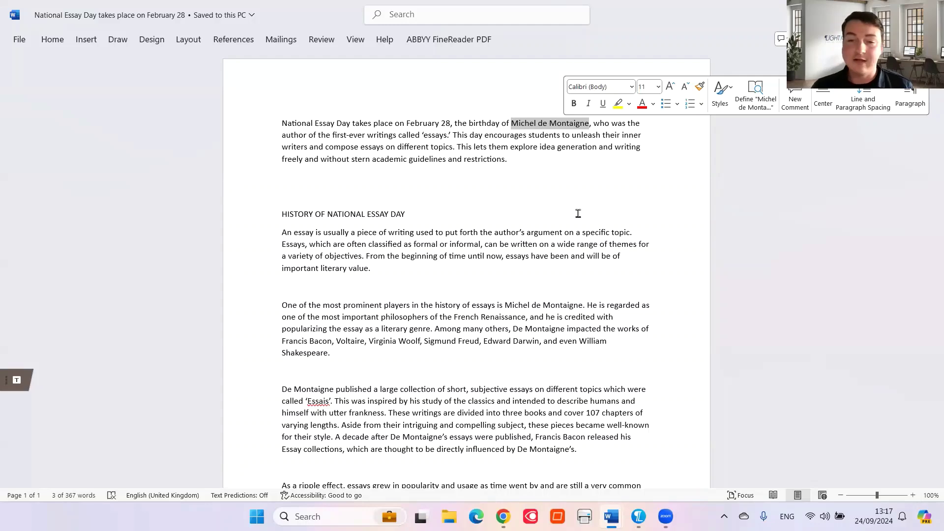
In the training document, type 'Michel de Montaigne' twice under Categories, accepting Lightkey's completions
{"action": "mouse_move", "coordinate": [608, 510]}
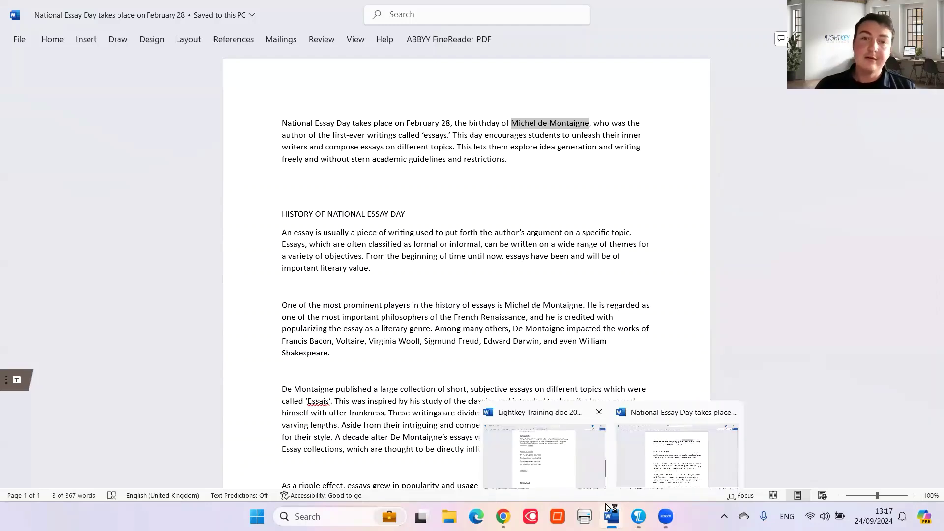
{"action": "left_click", "coordinate": [544, 452]}
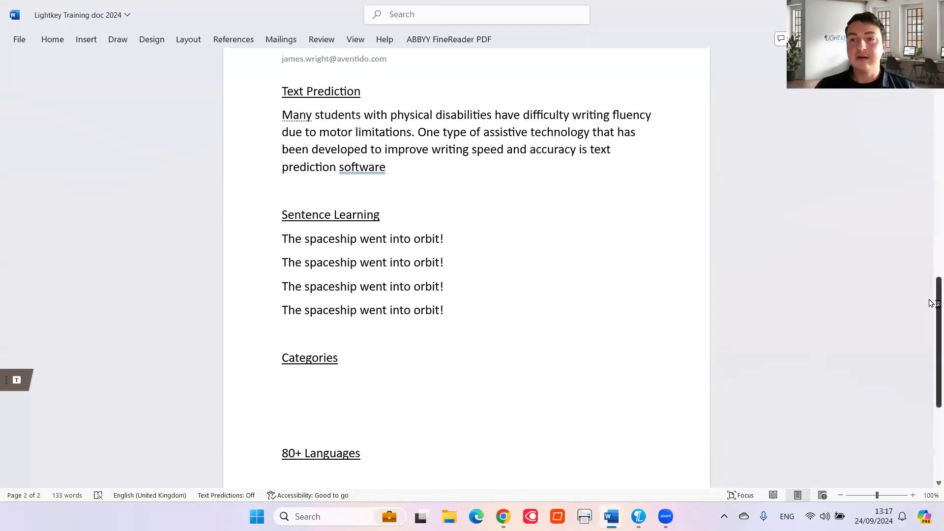
{"action": "left_click_drag", "start_coordinate": [931, 303], "coordinate": [933, 330]}
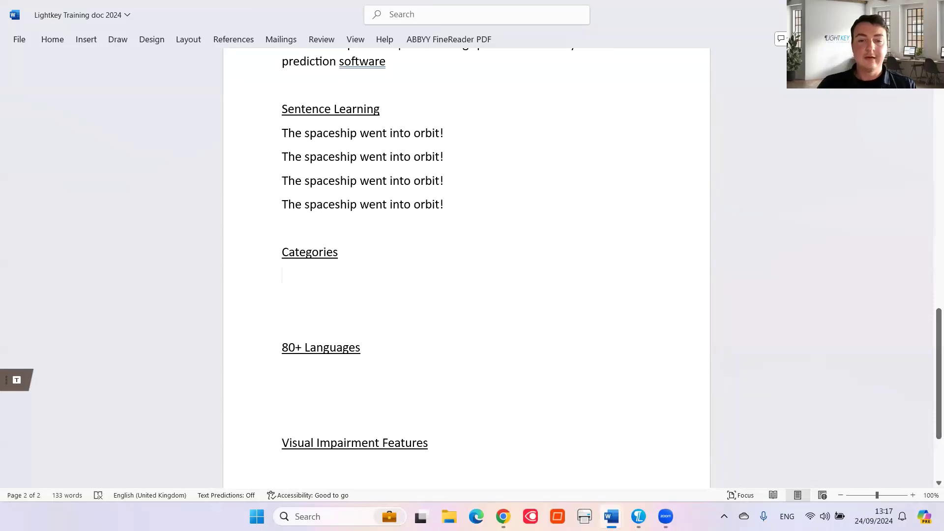
{"action": "type", "text": "Michel de M"}
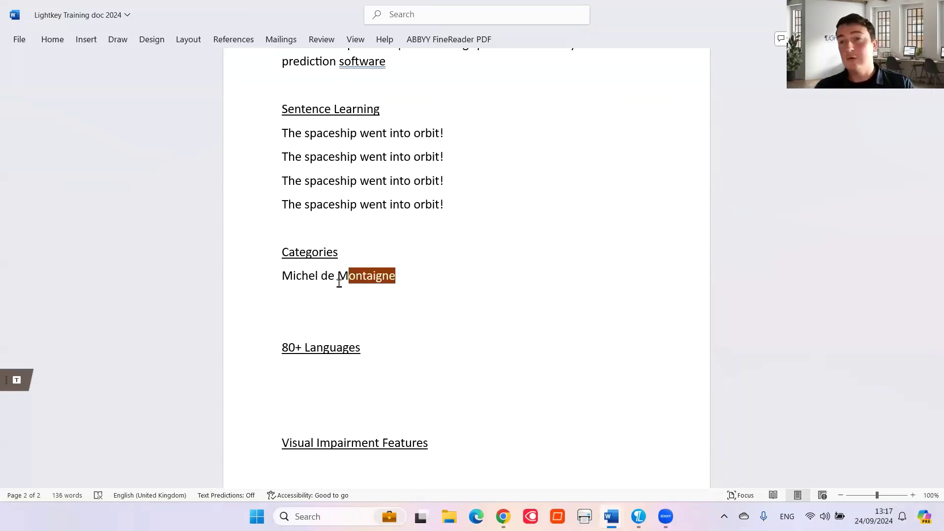
{"action": "key", "text": "Tab"}
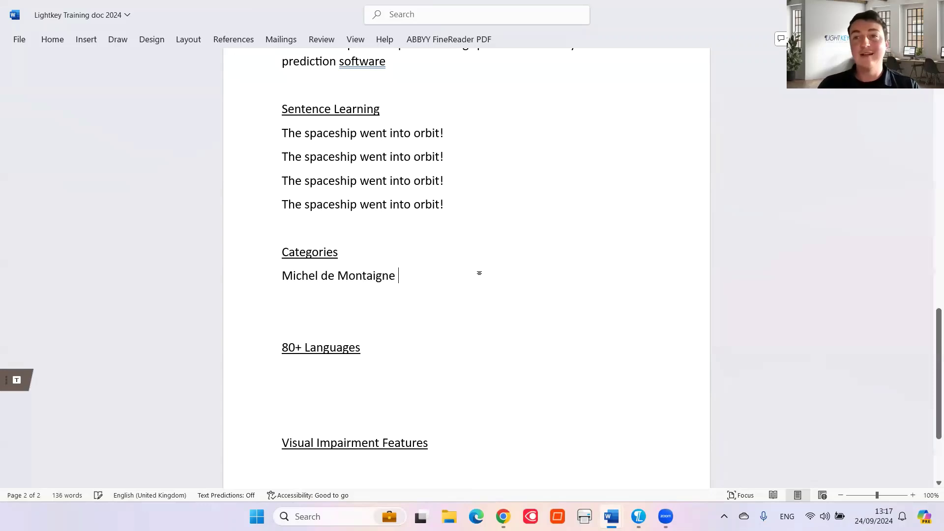
{"action": "key", "text": "Return"}
{"action": "type", "text": "Mic"}
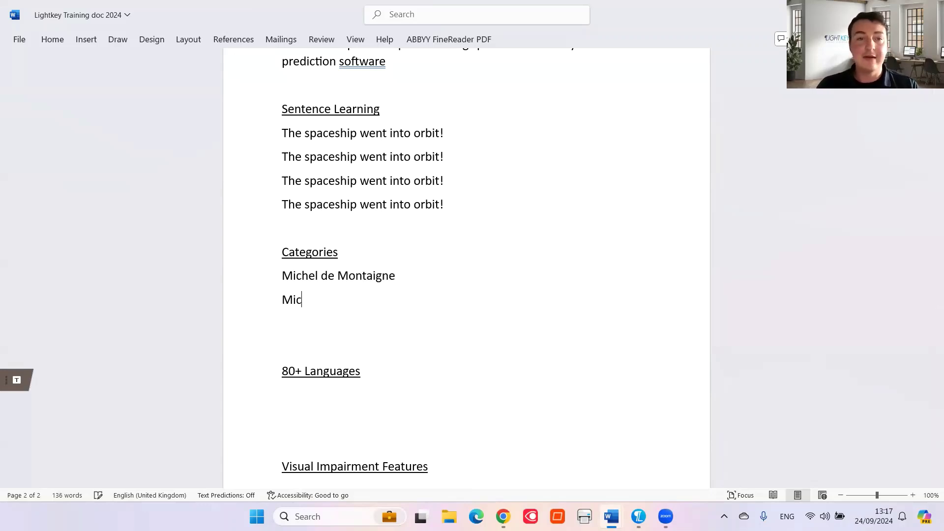
{"action": "type", "text": "hel d"}
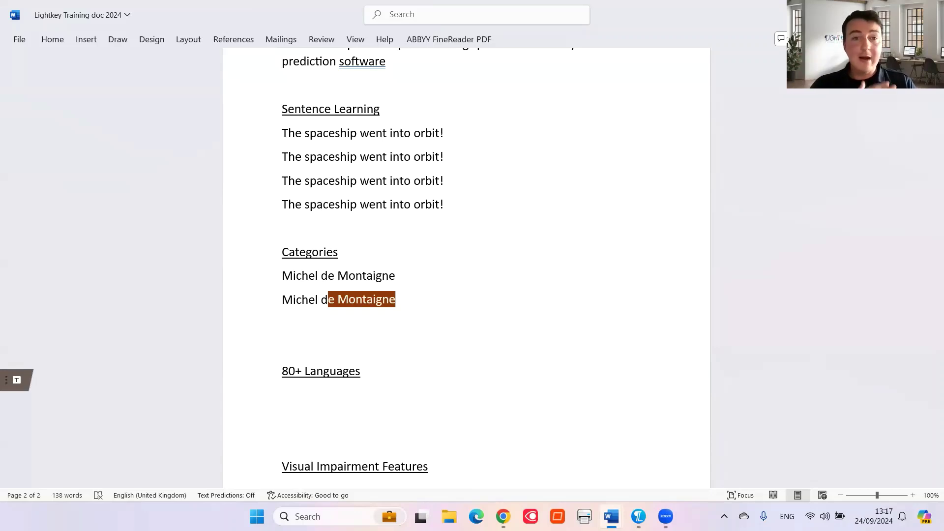
{"action": "key", "text": "Tab"}
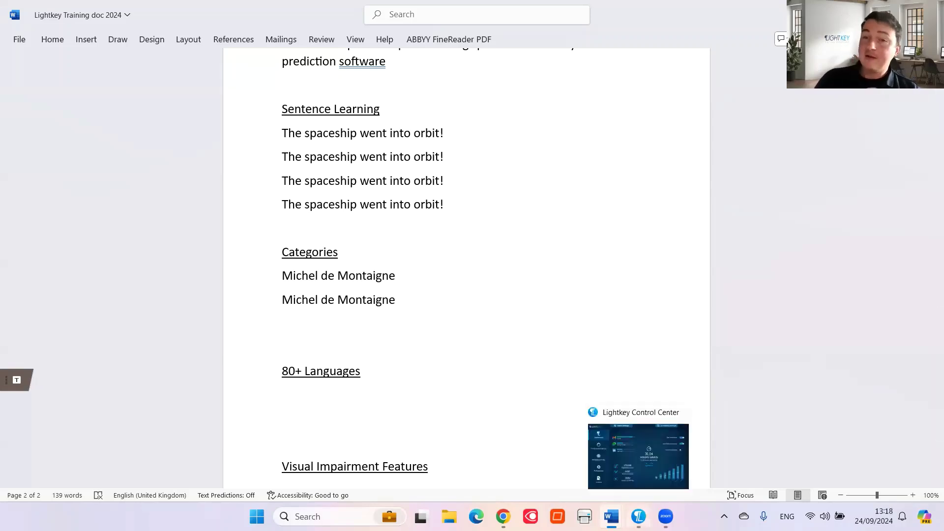
Review the Prediction Profile categories and active languages in Lightkey, then switch to the Gmail draft
{"action": "left_click", "coordinate": [638, 516]}
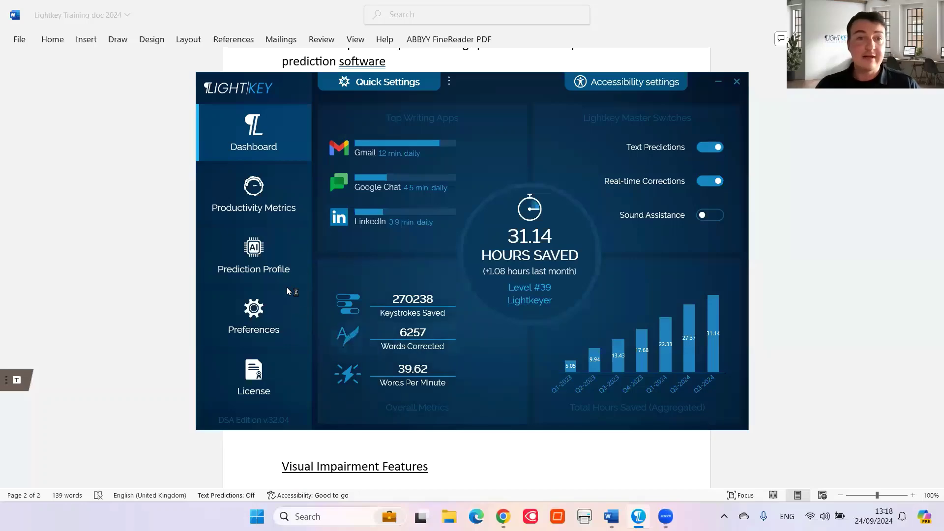
{"action": "left_click", "coordinate": [293, 272]}
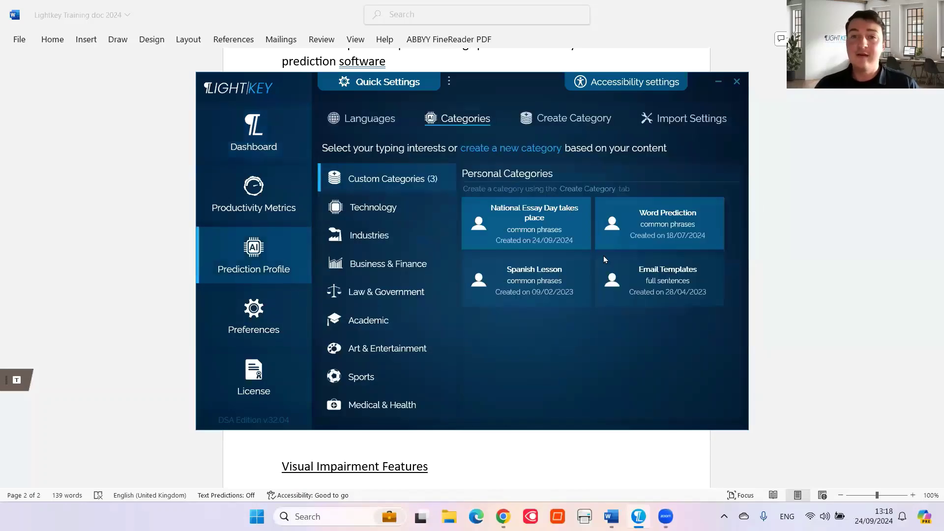
{"action": "left_click", "coordinate": [359, 119]}
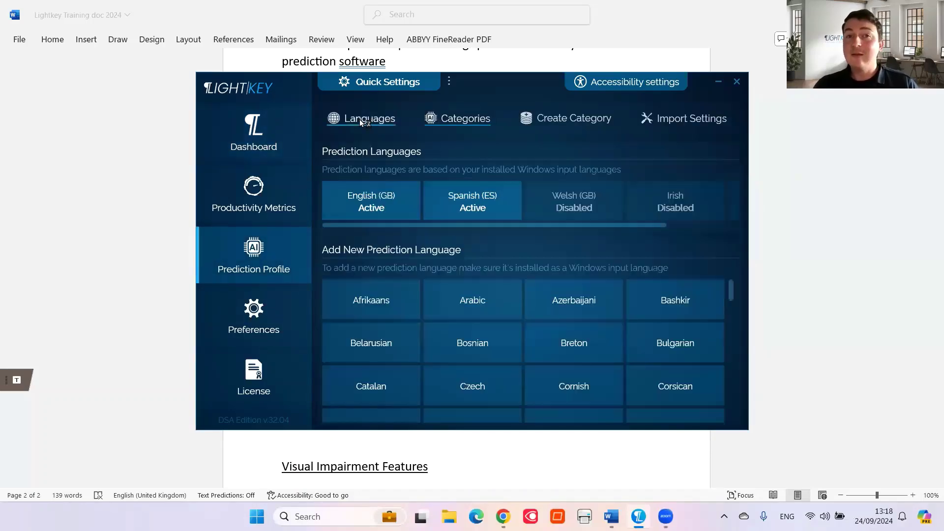
{"action": "left_click", "coordinate": [299, 135]}
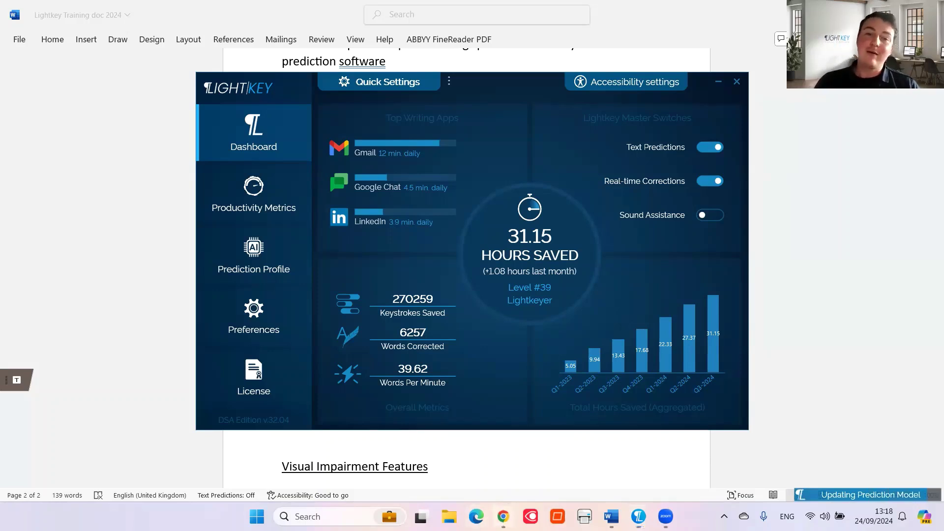
{"action": "left_click", "coordinate": [502, 516]}
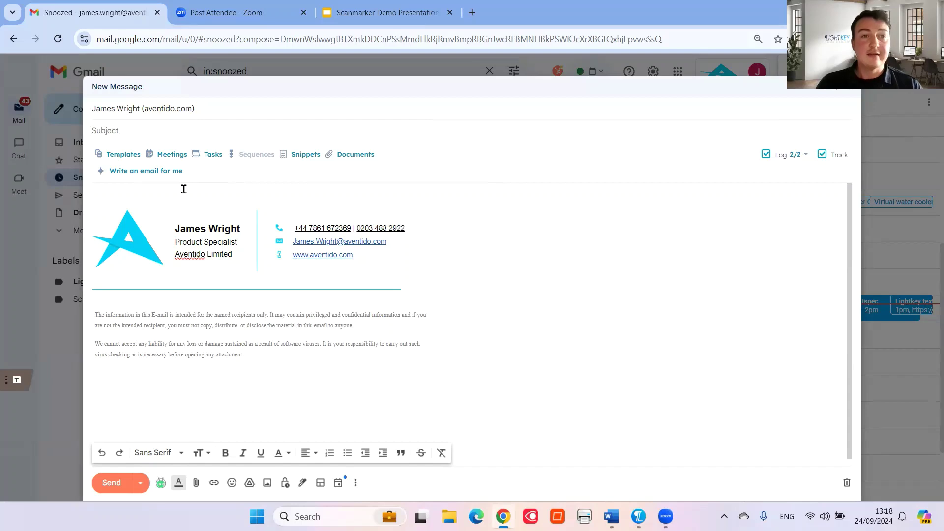
Start the message body with a 'Good afternoon' greeting completed by Lightkey's prediction
{"action": "left_click", "coordinate": [163, 191]}
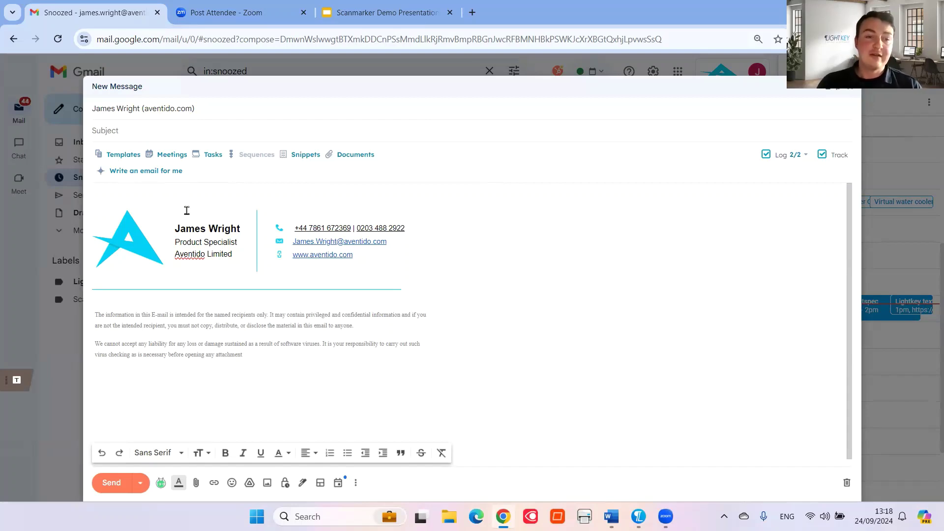
{"action": "type", "text": "Good "}
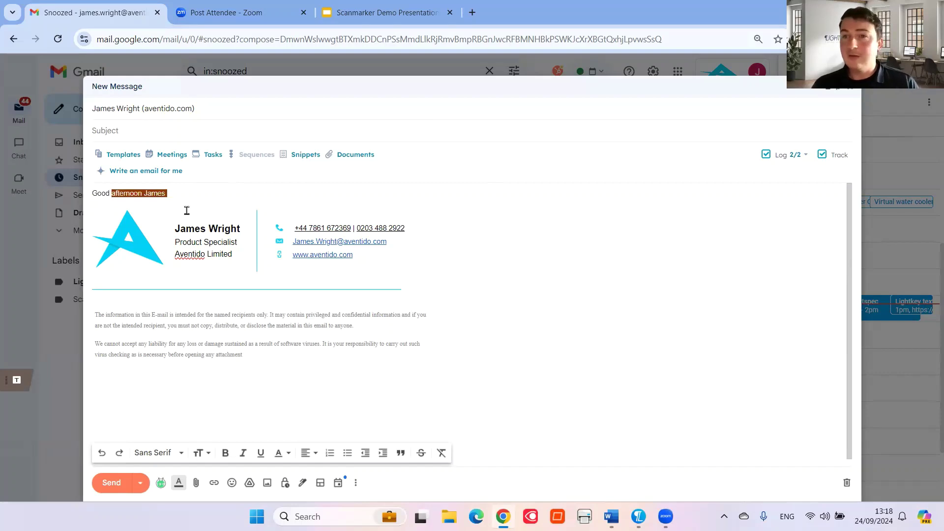
{"action": "type", "text": "after"}
{"action": "key", "text": "Tab"}
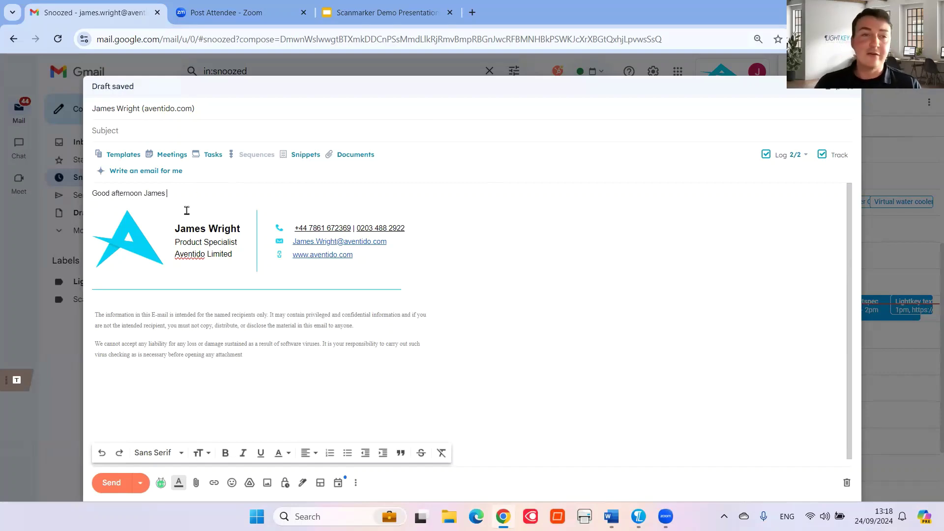
{"action": "key", "text": "Return"}
{"action": "key", "text": "Return"}
Add 'I hope you are well? Thank you for requesting a licence for Lightkey.' using predictions
{"action": "type", "text": "I ho"}
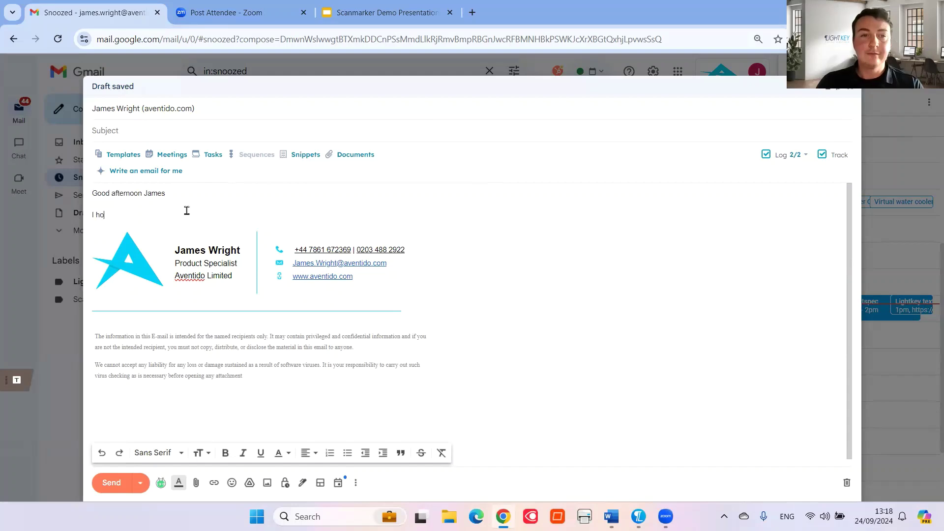
{"action": "type", "text": "pe y"}
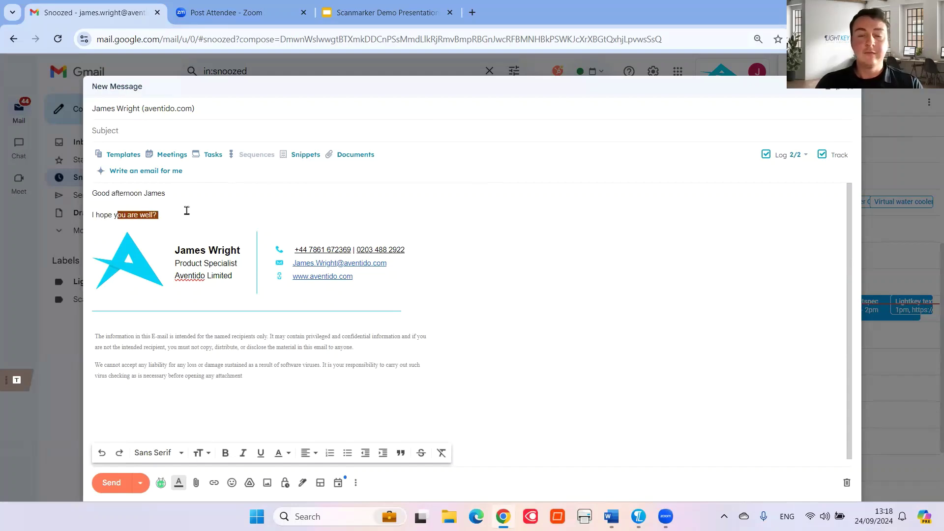
{"action": "key", "text": "Tab"}
{"action": "type", "text": "Thank"}
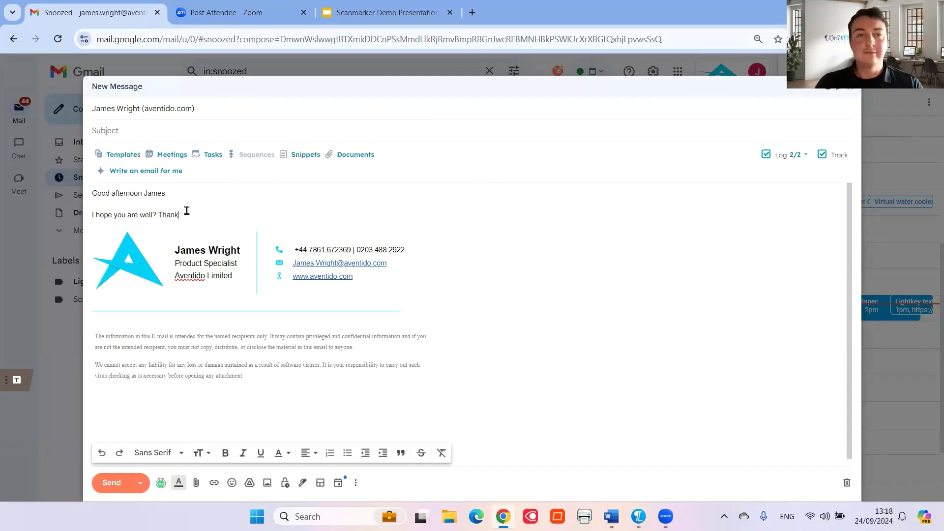
{"action": "type", "text": " y"}
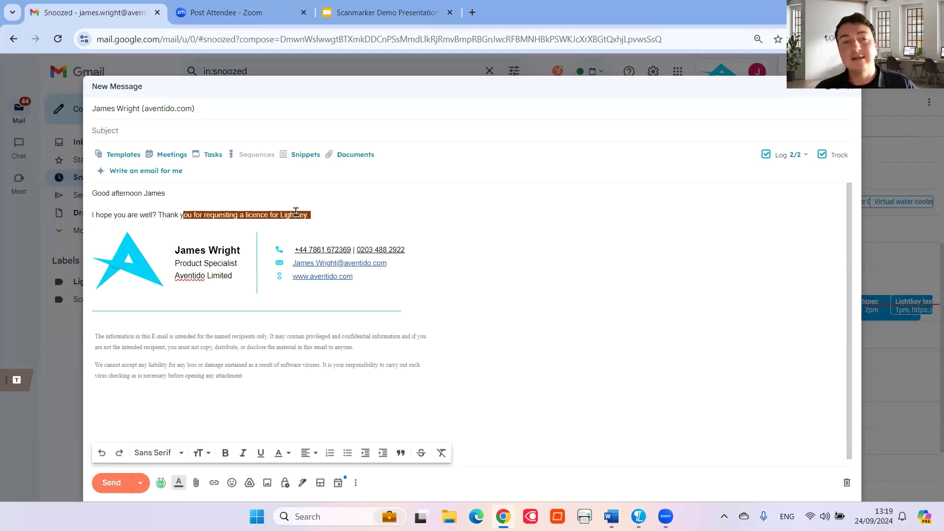
{"action": "key", "text": "BackSpace"}
{"action": "key", "text": "ctrl+z"}
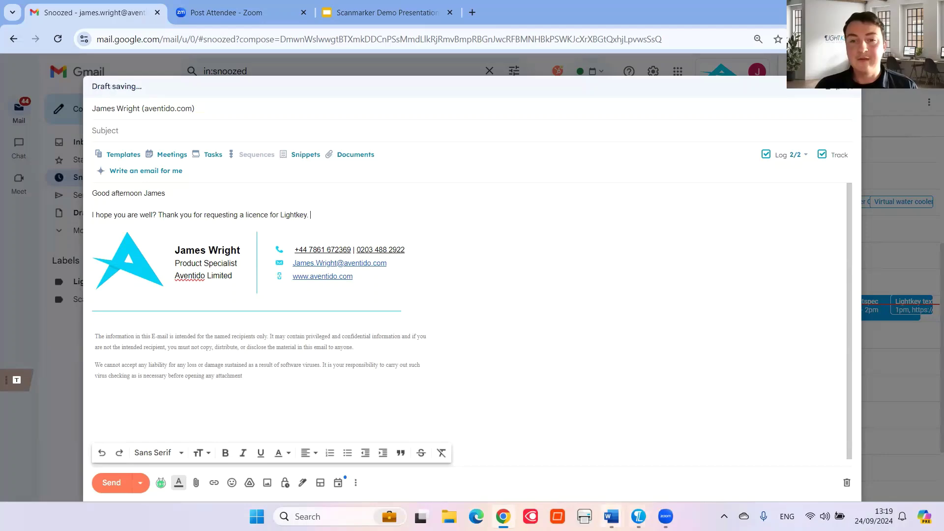
Return to the Lightkey Training doc at the 80+ Languages section and open the Lightkey dashboard over it
{"action": "mouse_move", "coordinate": [611, 516]}
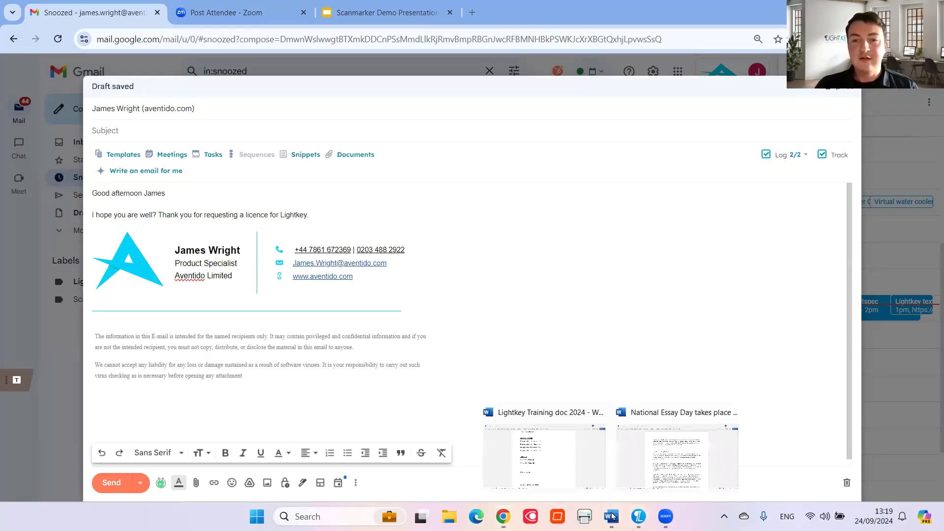
{"action": "left_click", "coordinate": [565, 433]}
{"action": "left_click", "coordinate": [935, 307]}
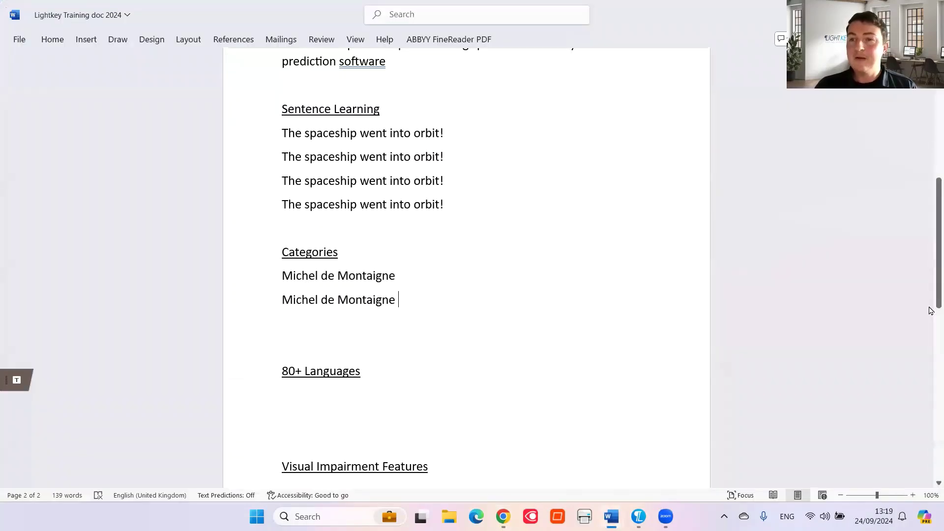
{"action": "left_click_drag", "start_coordinate": [934, 307], "coordinate": [931, 480]}
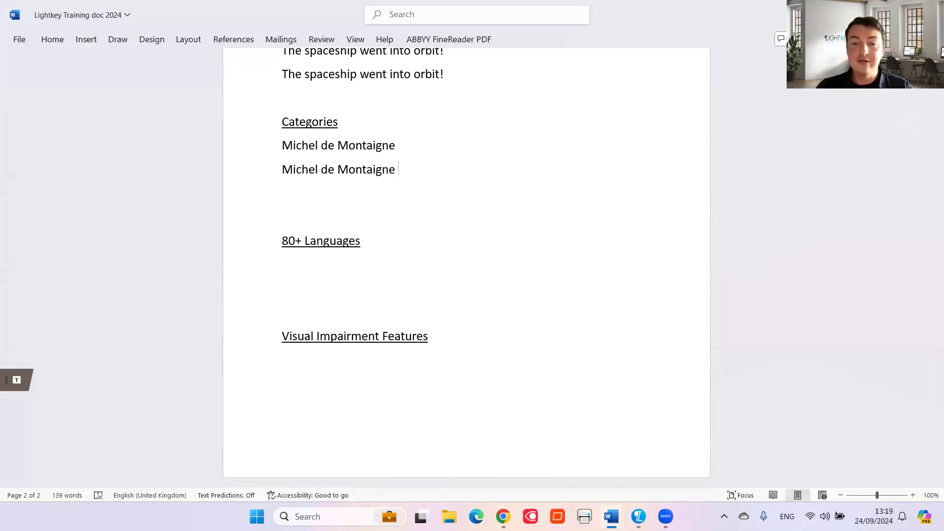
{"action": "left_click", "coordinate": [638, 516]}
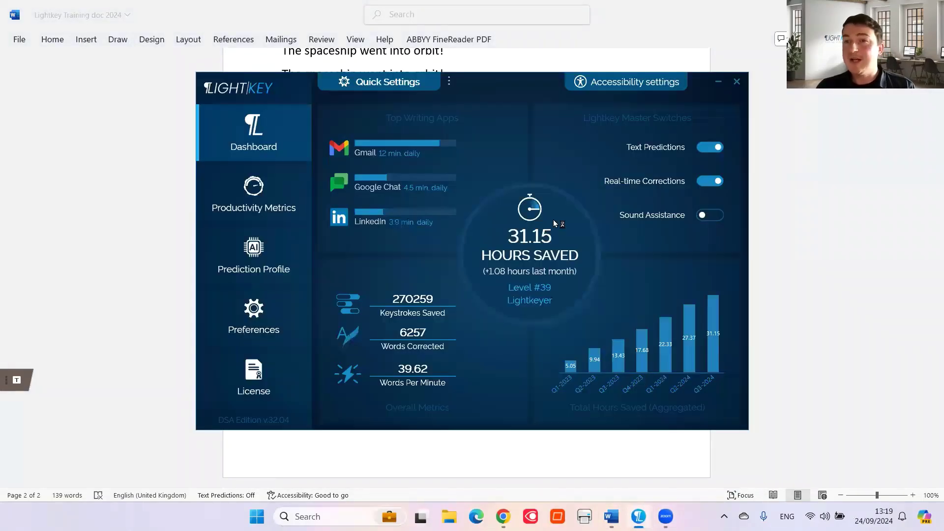
Open Prediction Profile's Languages page and scroll the active languages and Add New Prediction Language grid
{"action": "left_click", "coordinate": [256, 267]}
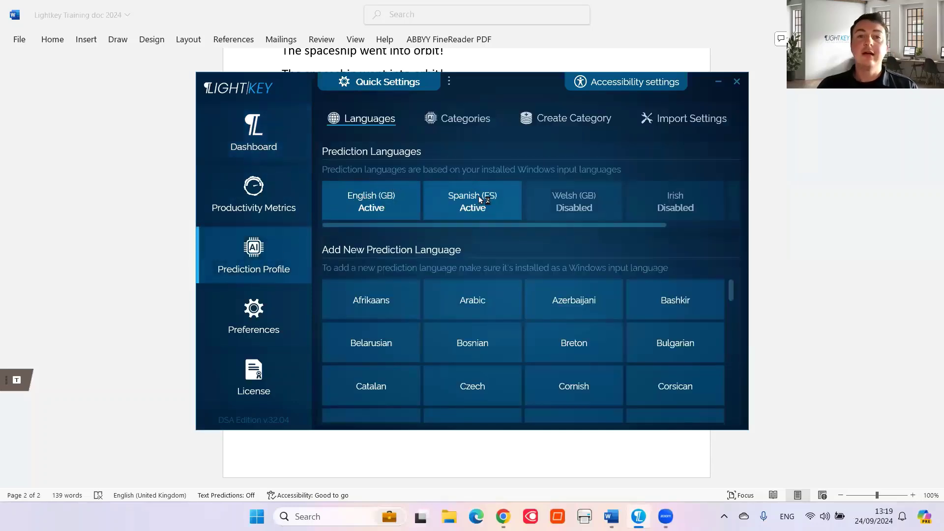
{"action": "left_click", "coordinate": [707, 225]}
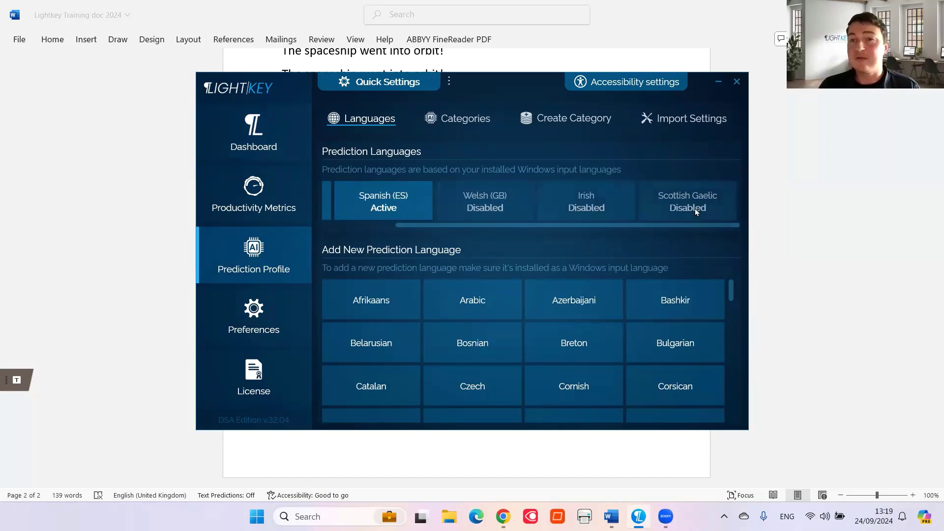
{"action": "left_click", "coordinate": [367, 225]}
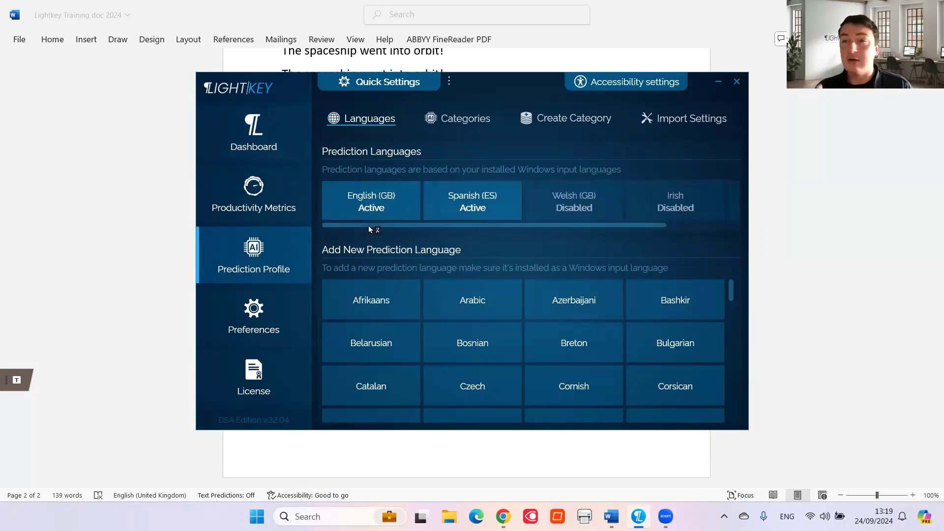
{"action": "left_click", "coordinate": [729, 336]}
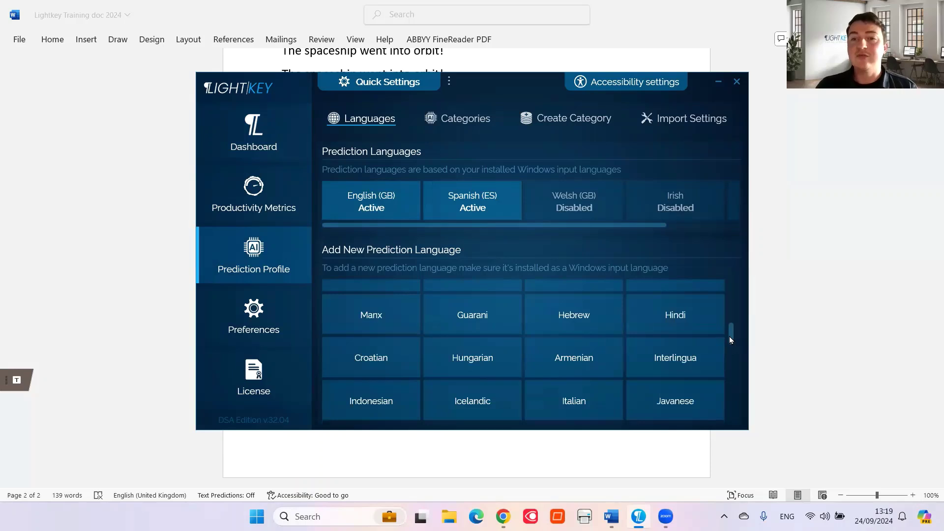
{"action": "scroll", "coordinate": [729, 336], "scroll_direction": "down", "scroll_amount": 2}
{"action": "left_click_drag", "start_coordinate": [736, 330], "coordinate": [736, 278]}
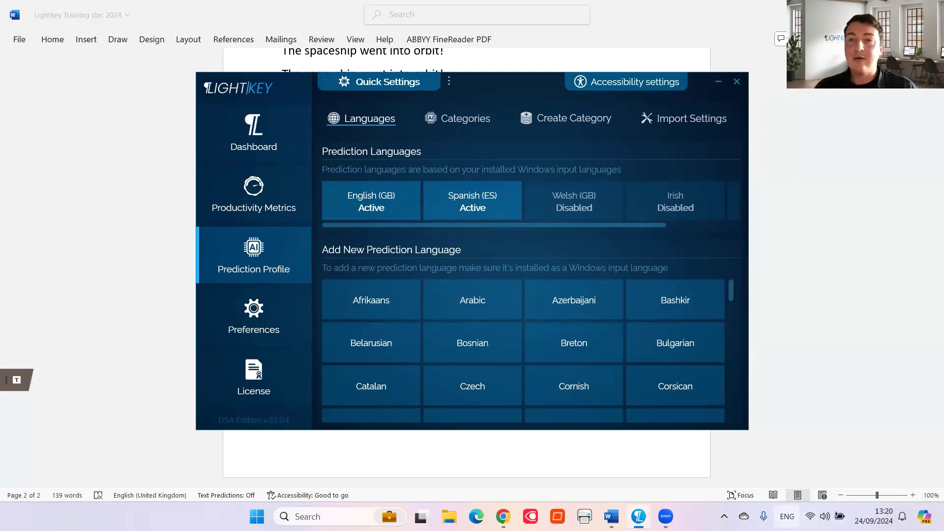
Switch the keyboard input to Spanish (Spain) and return to Word
{"action": "left_click", "coordinate": [787, 516]}
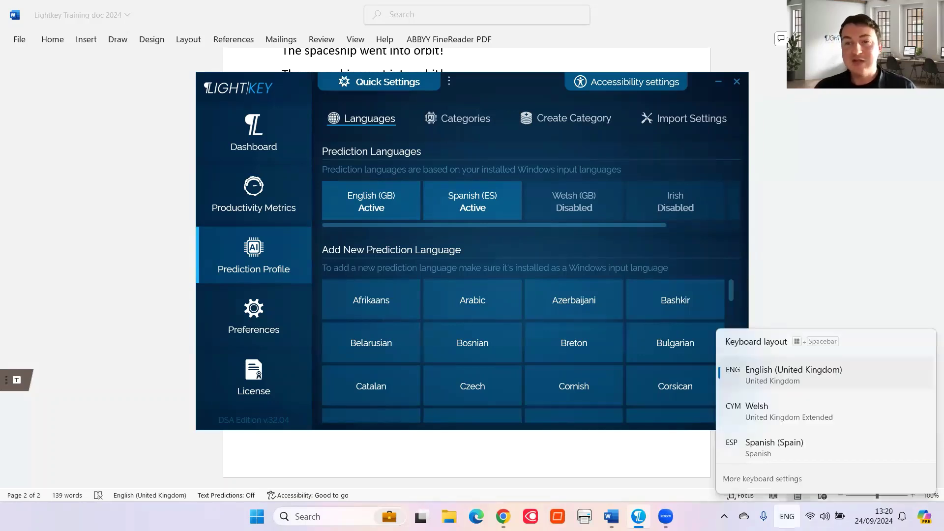
{"action": "left_click", "coordinate": [766, 440]}
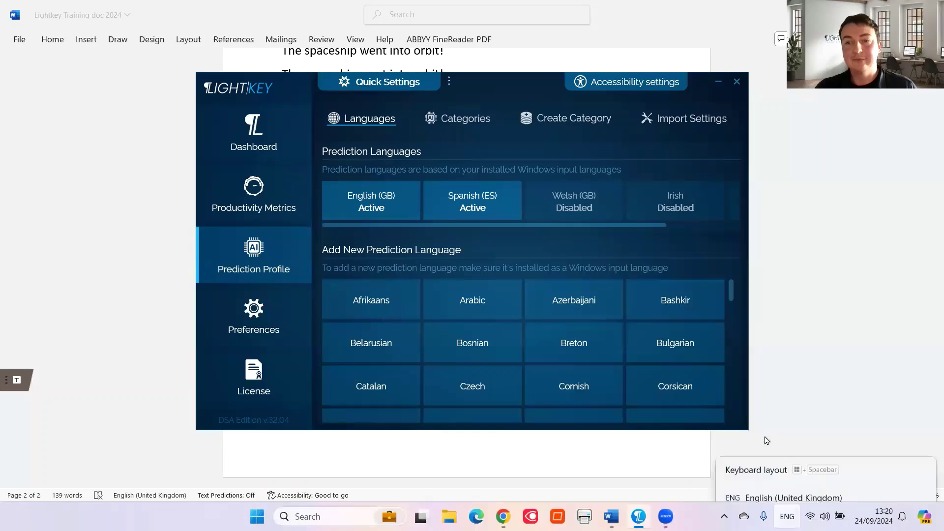
{"action": "left_click", "coordinate": [152, 207]}
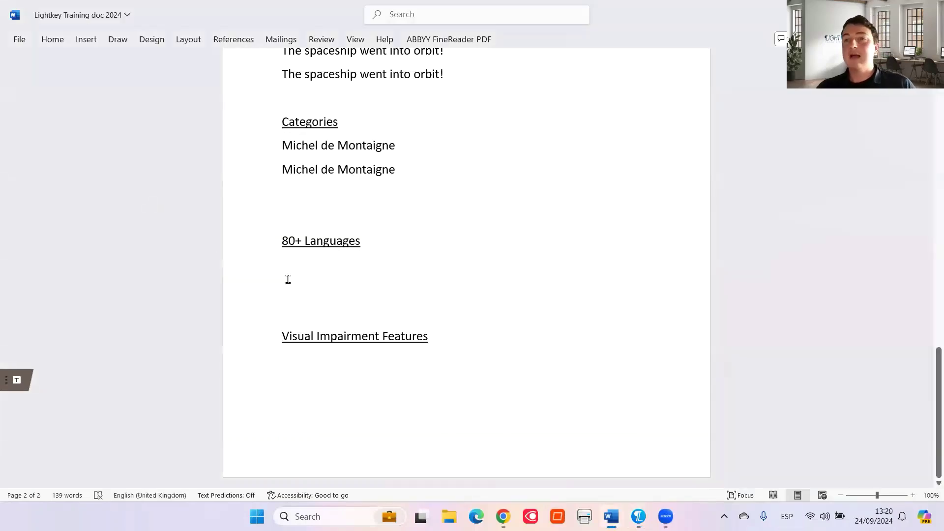
Write 'Que es la primera vez' plus predicted 'que', then 'Teimpo' below, under 80+ Languages
{"action": "left_click", "coordinate": [288, 279]}
{"action": "type", "text": "Q"}
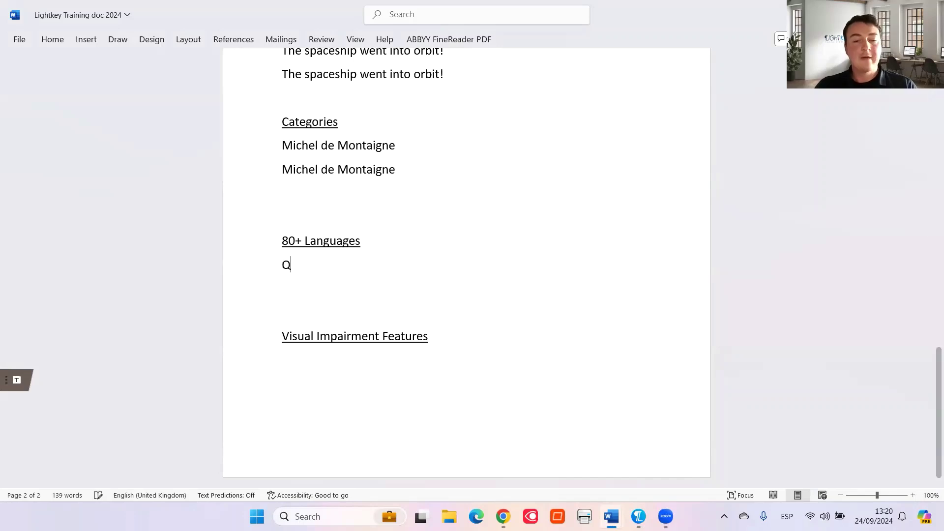
{"action": "type", "text": "ue es la pr"}
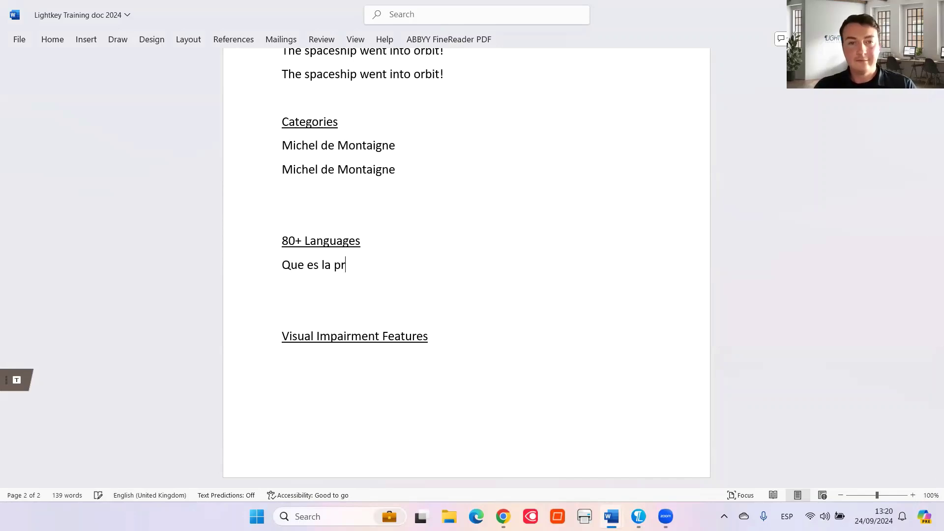
{"action": "type", "text": "imera v"}
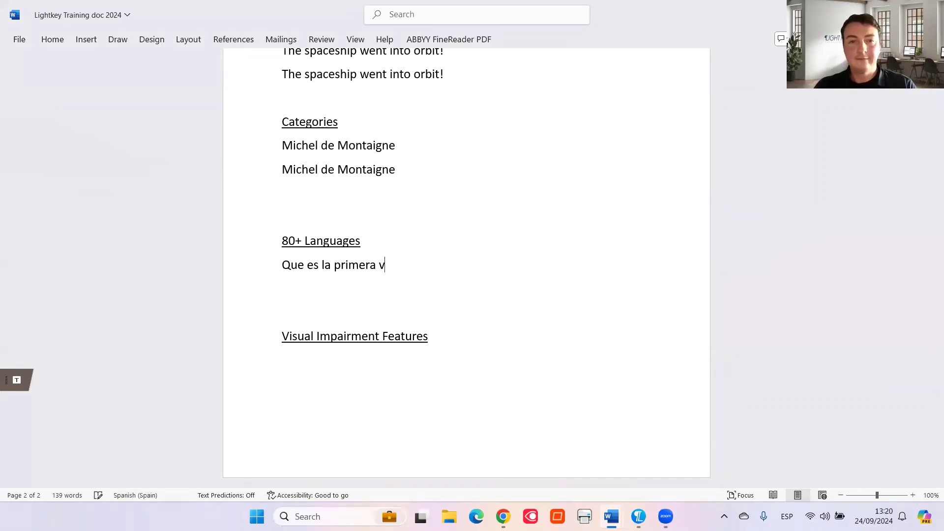
{"action": "type", "text": "ez"}
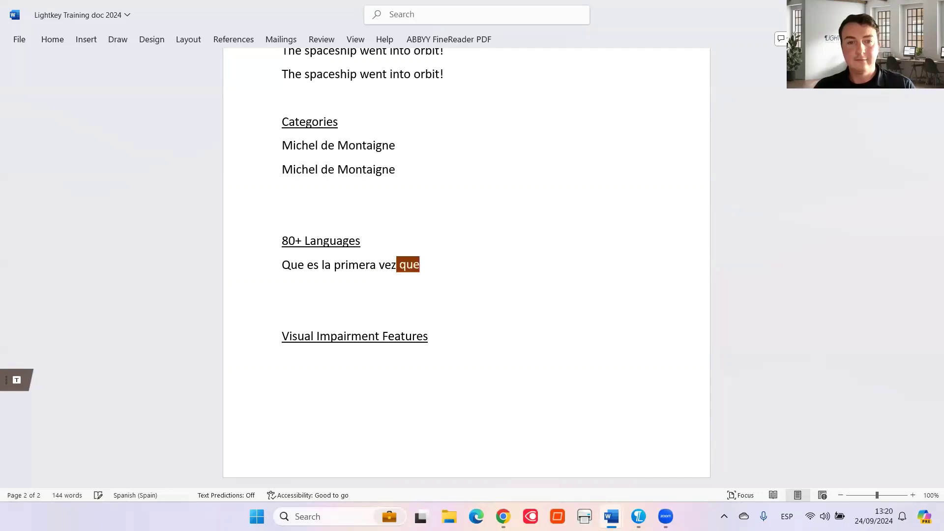
{"action": "key", "text": "Tab"}
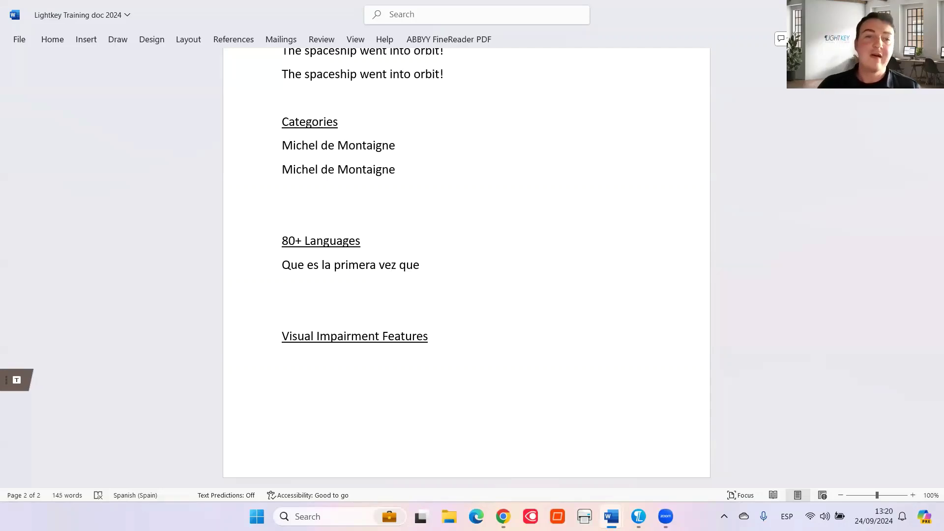
{"action": "key", "text": "Return"}
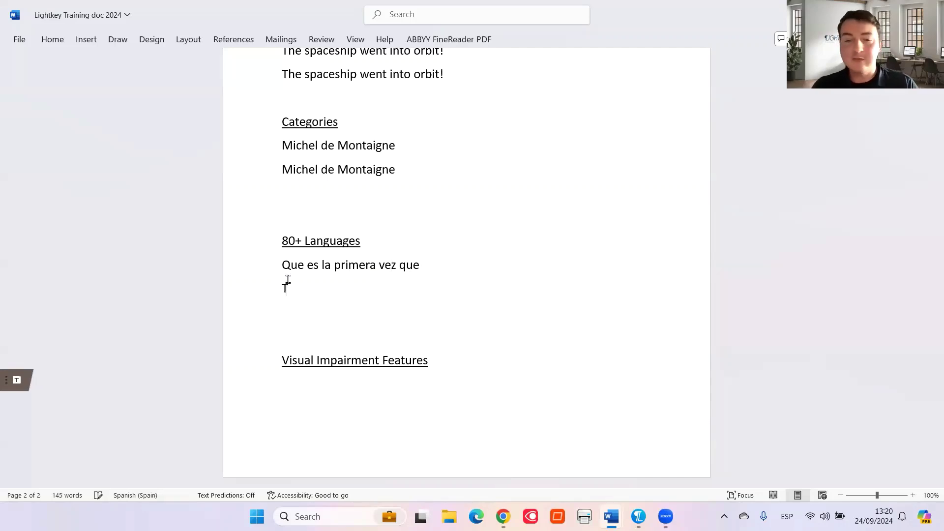
{"action": "type", "text": "Teimpo"}
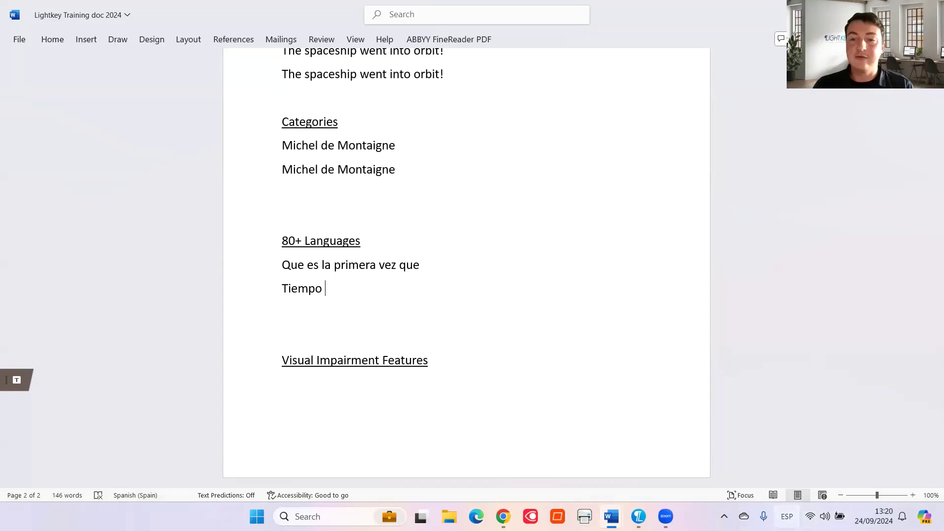
Switch the keyboard input back to English (United Kingdom)
{"action": "left_click", "coordinate": [787, 516]}
{"action": "left_click", "coordinate": [836, 373]}
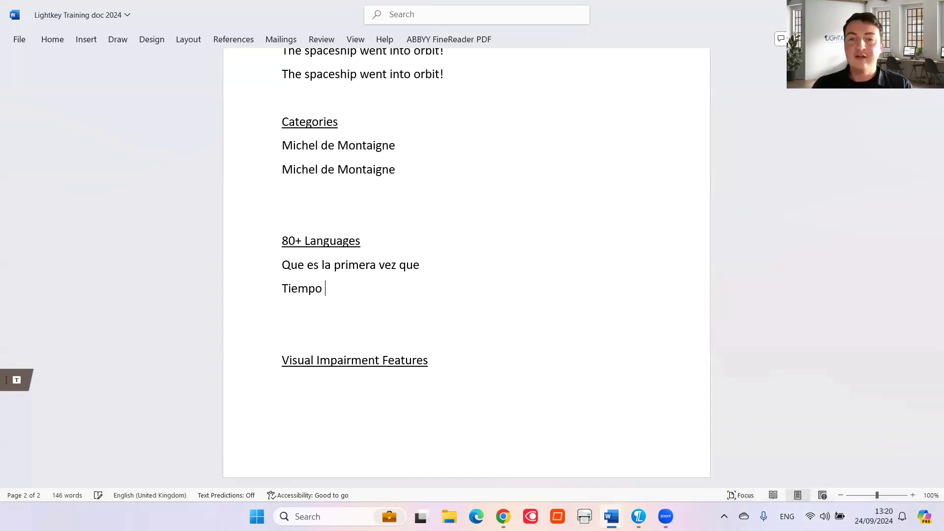
{"action": "left_click", "coordinate": [638, 516]}
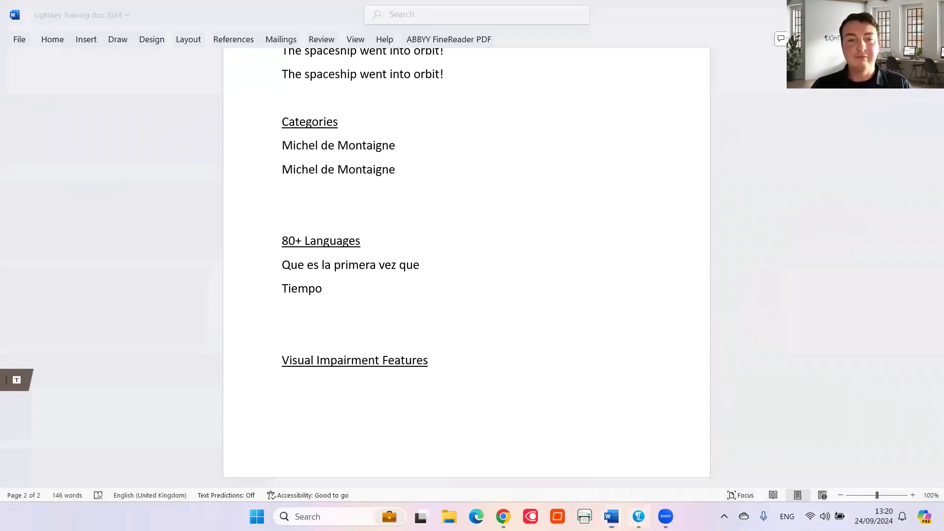
View the Dashboard savings (31.16 hours, 270300 keystrokes), then go to Accessibility settings
{"action": "left_click", "coordinate": [211, 121]}
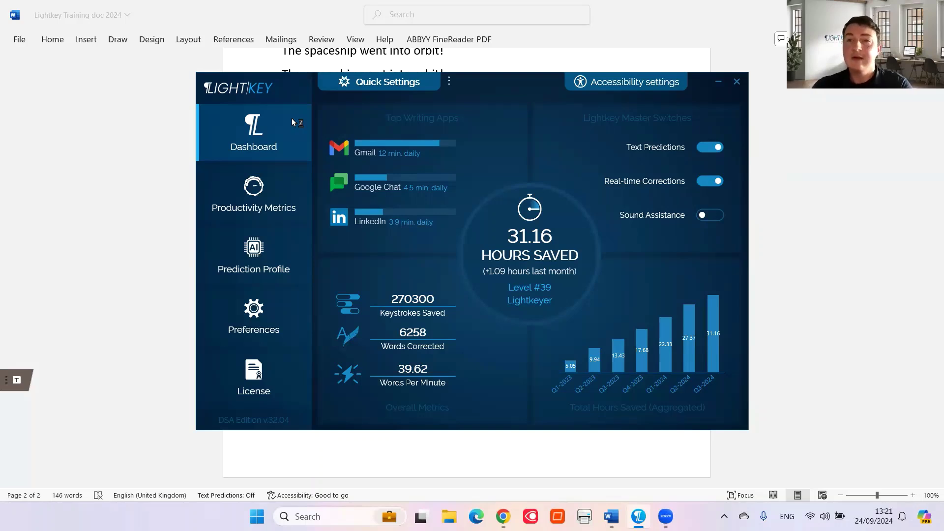
{"action": "left_click", "coordinate": [598, 87]}
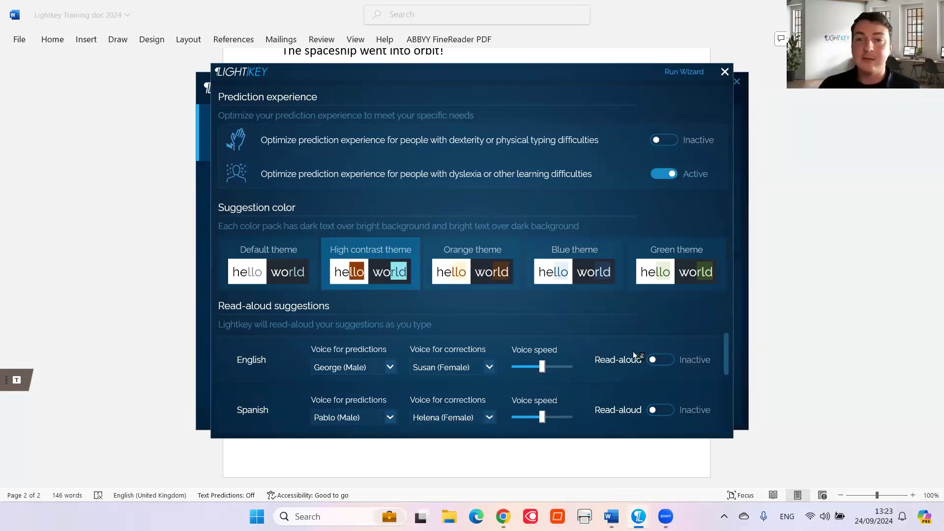
Set English Read-aloud to Active and close the Accessibility settings
{"action": "left_click", "coordinate": [666, 360]}
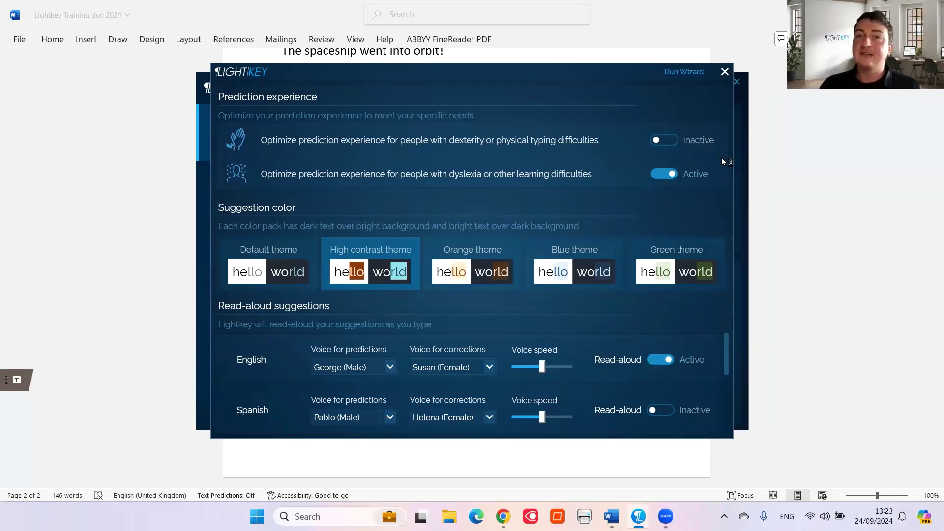
{"action": "left_click", "coordinate": [725, 72]}
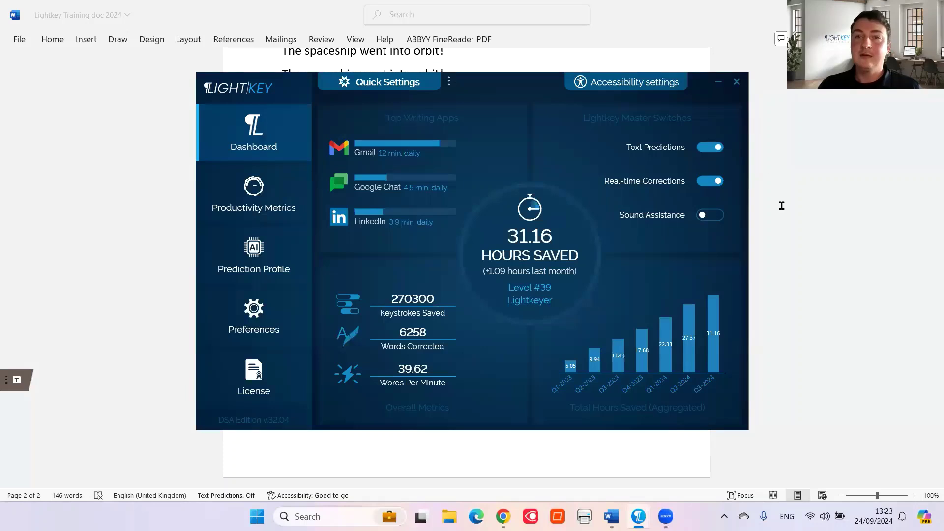
Type 'The s' under Visual Impairment Features and accept the predicted 'spaceship went'
{"action": "left_click", "coordinate": [782, 204]}
{"action": "left_click", "coordinate": [403, 398]}
{"action": "type", "text": "T"}
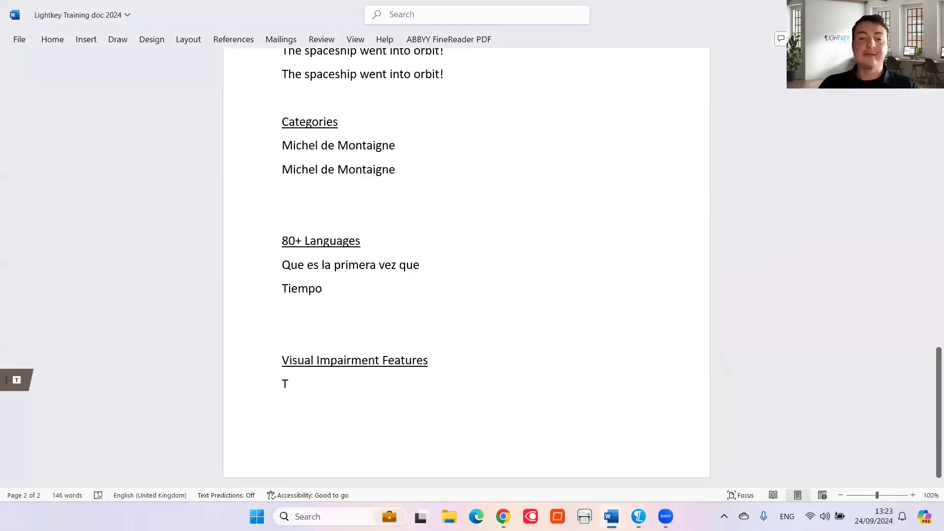
{"action": "type", "text": "he s"}
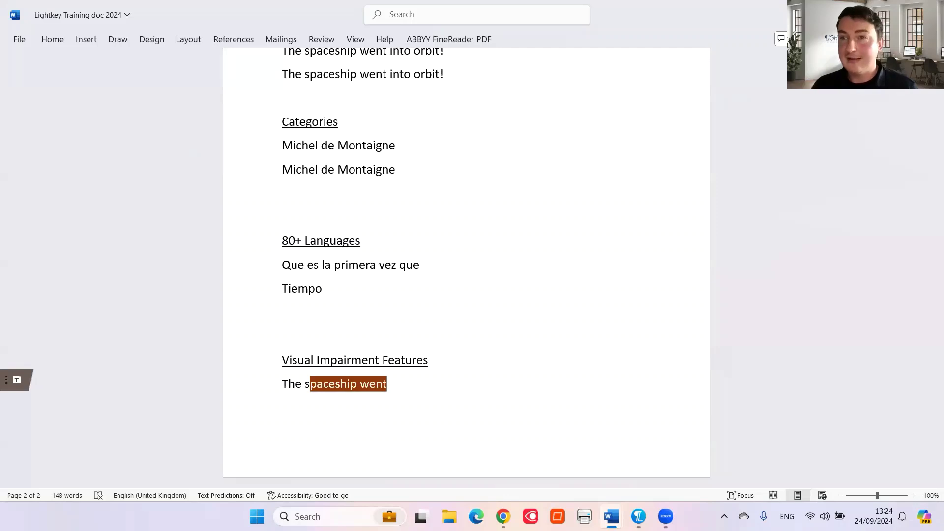
{"action": "key", "text": "Tab"}
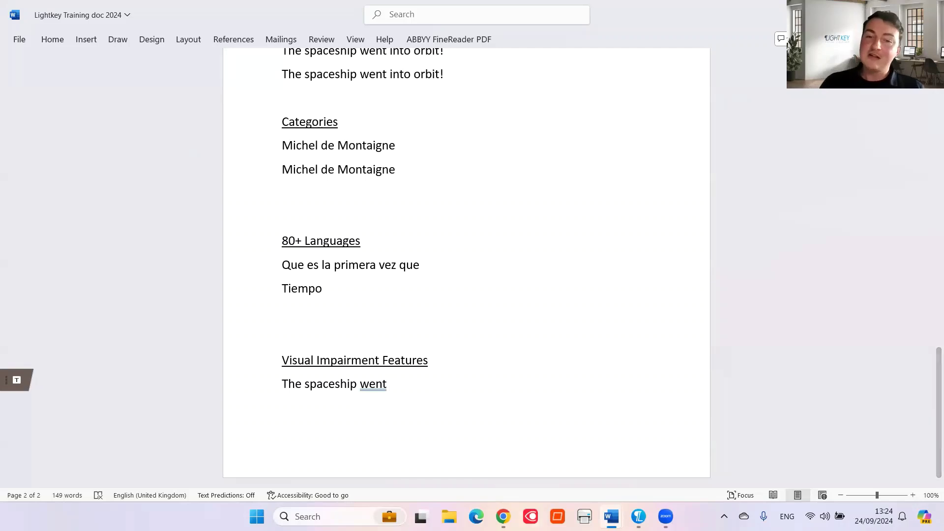
{"action": "left_click", "coordinate": [638, 516]}
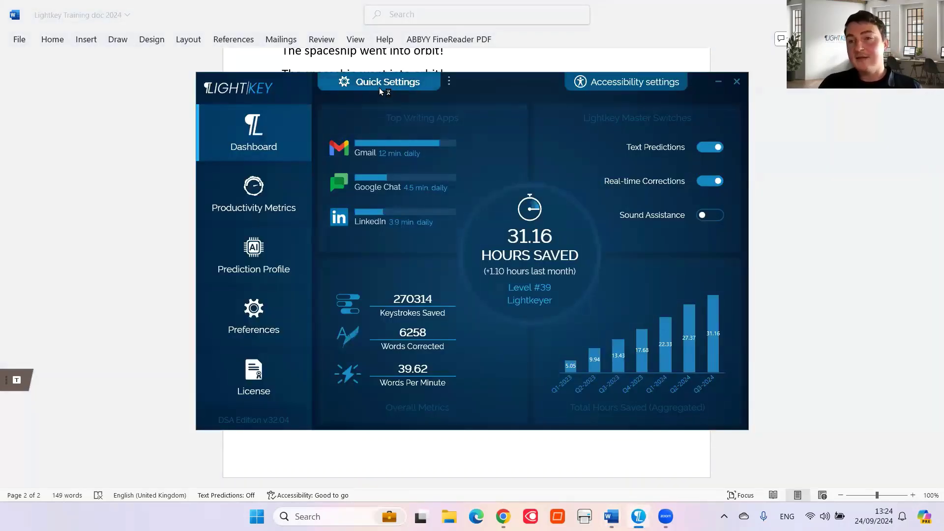
Save English (UK) in the quick-settings language chooser, dismissing the restart and warning messages
{"action": "left_click", "coordinate": [448, 83]}
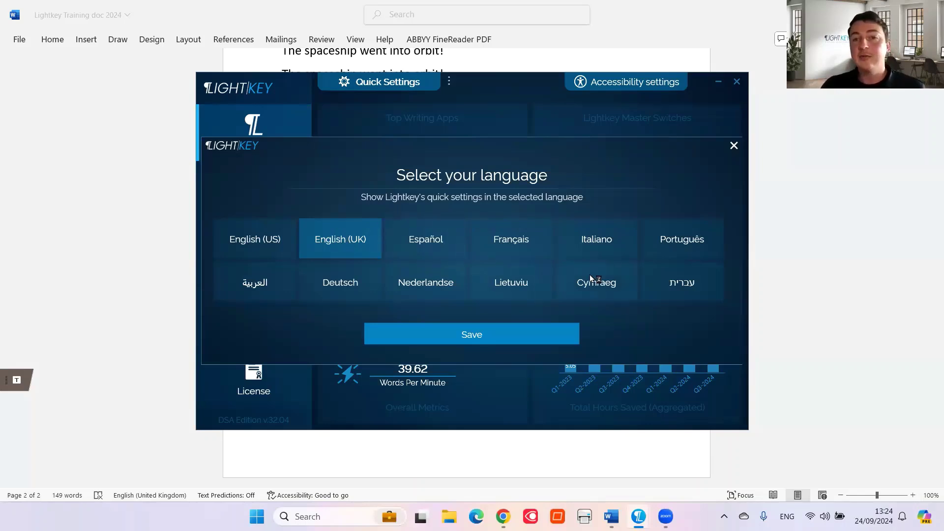
{"action": "left_click", "coordinate": [518, 334]}
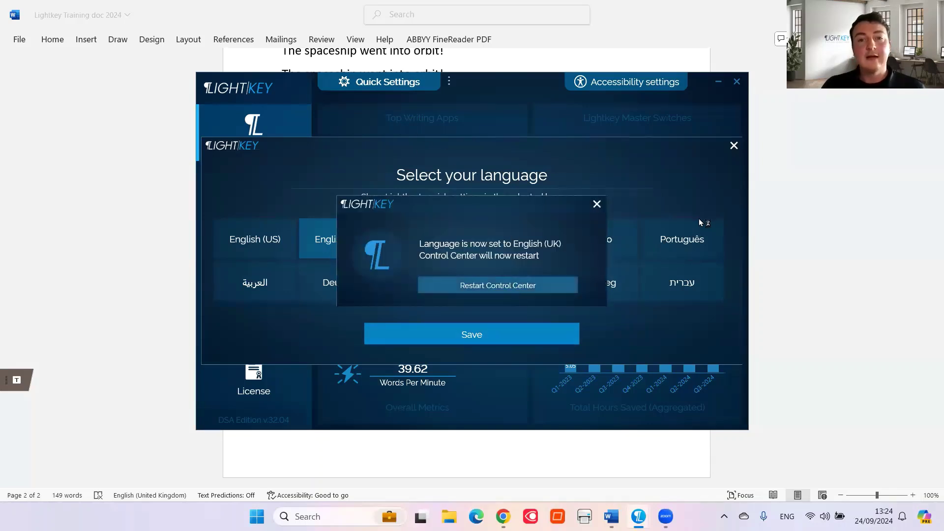
{"action": "left_click", "coordinate": [597, 204]}
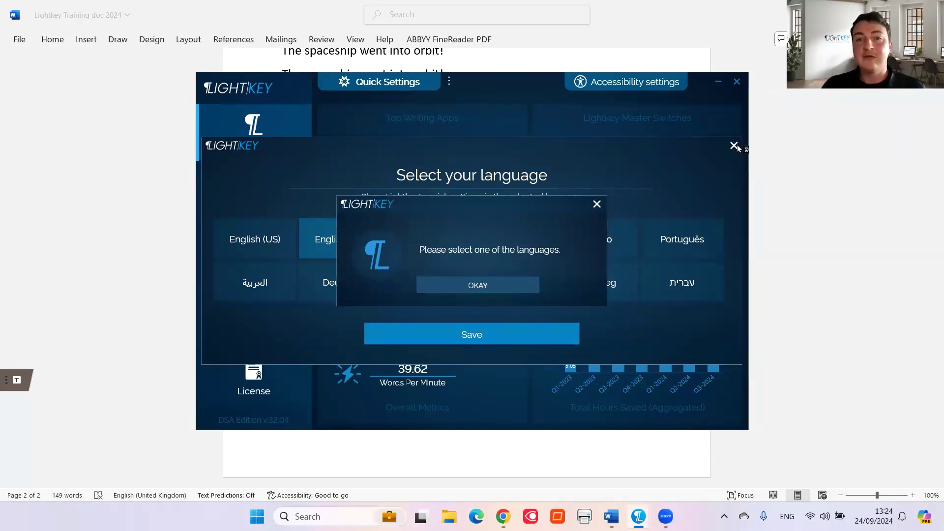
{"action": "left_click", "coordinate": [597, 203]}
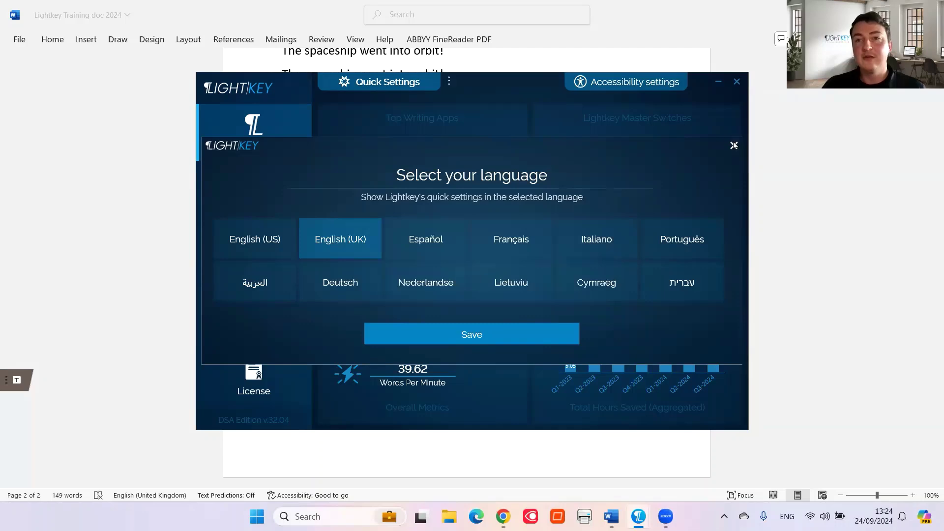
{"action": "left_click", "coordinate": [734, 145]}
{"action": "left_click", "coordinate": [410, 83]}
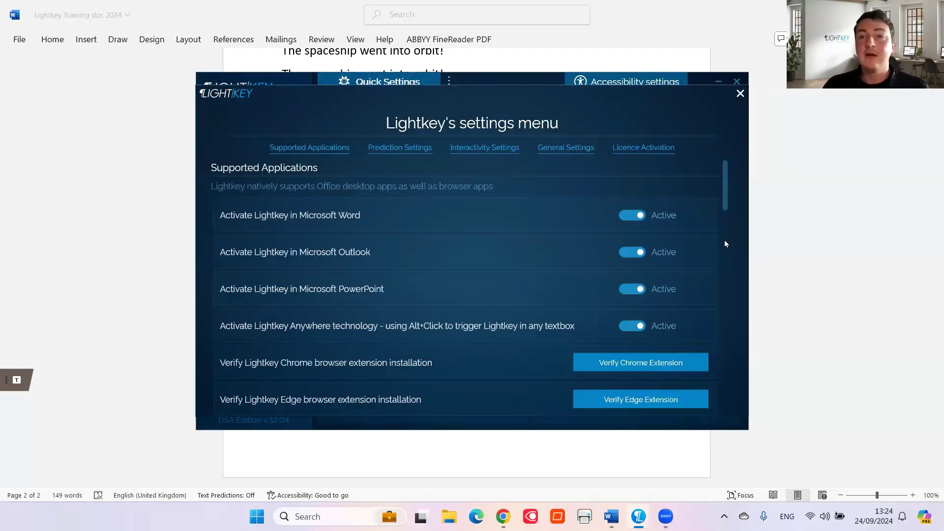
{"action": "left_click", "coordinate": [724, 239]}
{"action": "left_click_drag", "start_coordinate": [724, 240], "coordinate": [727, 375]}
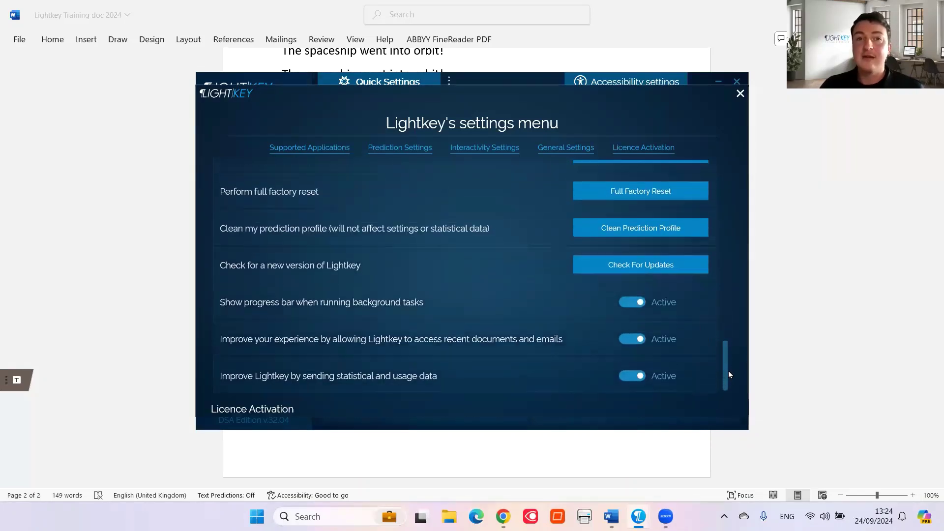
{"action": "left_click", "coordinate": [741, 94]}
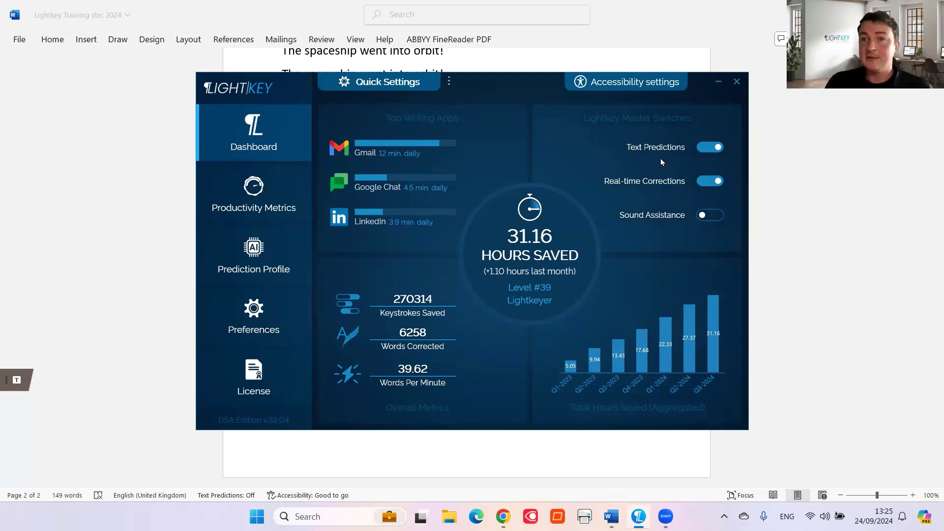
{"action": "left_click", "coordinate": [715, 149]}
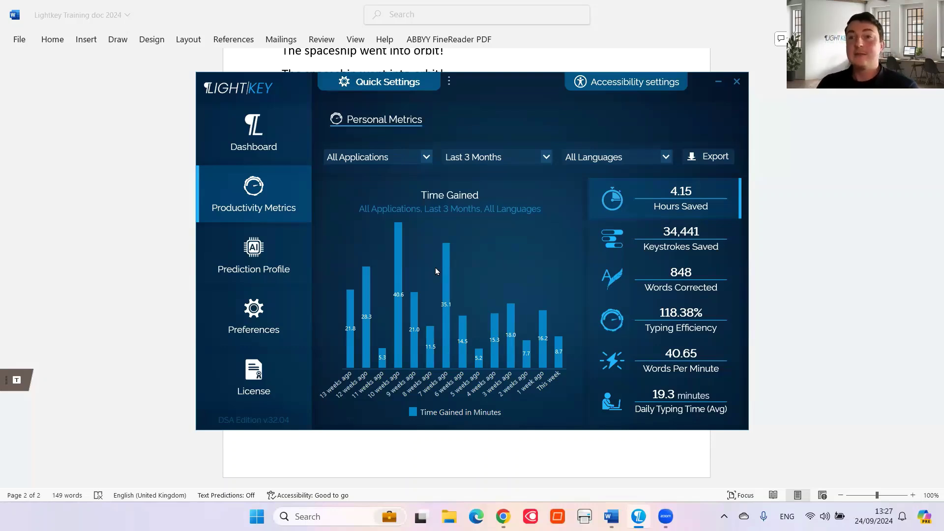
Return to the dashboard overview showing 31.16 hours and 270314 keystrokes saved
{"action": "left_click", "coordinate": [279, 155]}
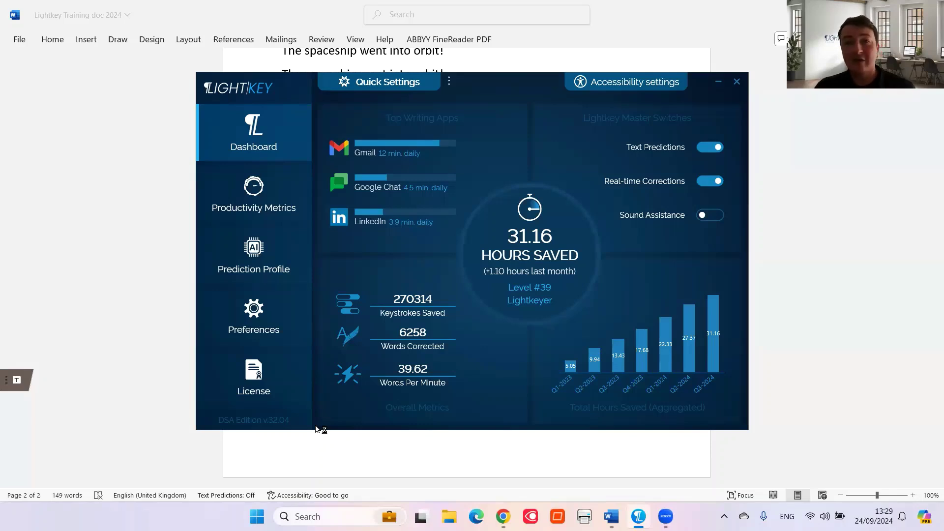
{"action": "left_click", "coordinate": [449, 82]}
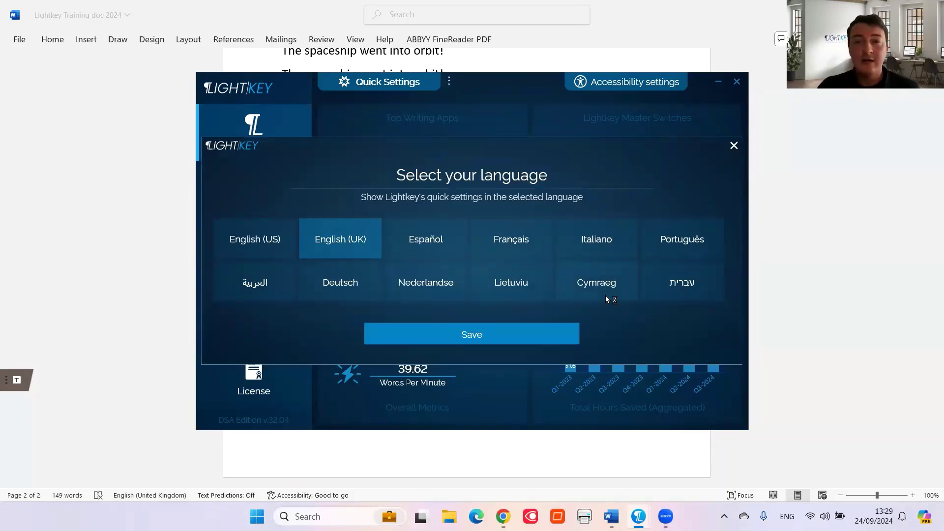
{"action": "left_click", "coordinate": [734, 146]}
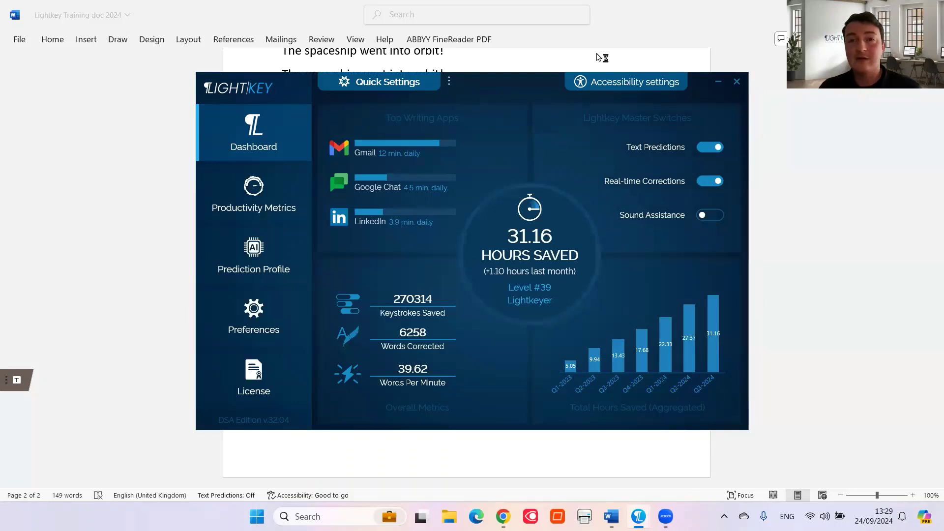
{"action": "left_click", "coordinate": [608, 85]}
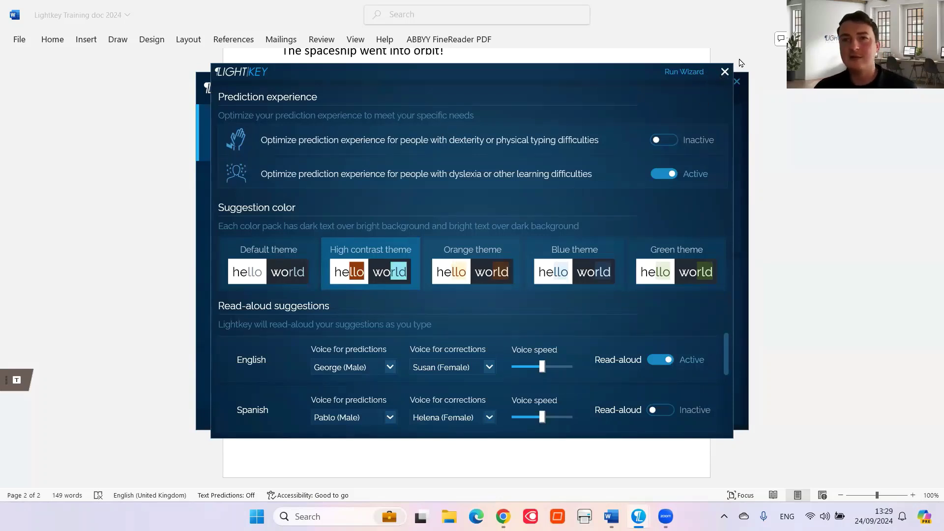
{"action": "left_click", "coordinate": [726, 73]}
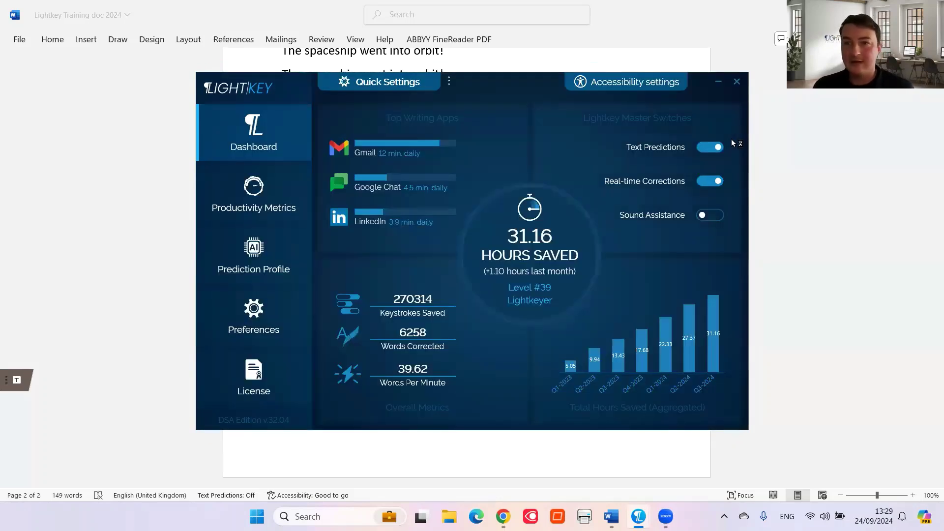